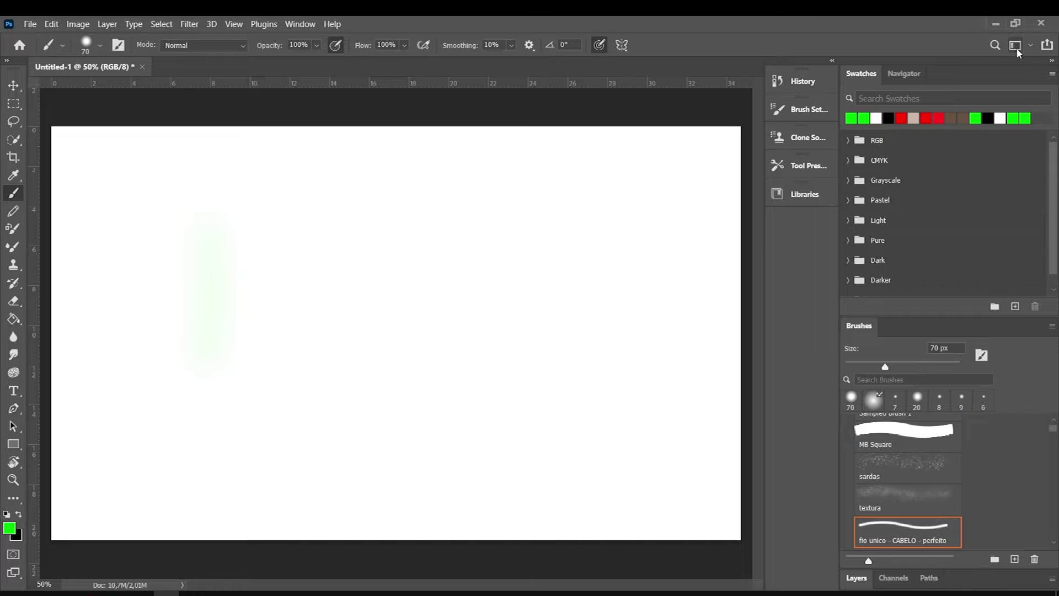
# Switch to the Photography workspace and reset it to its default layout.
pyautogui.click(414, 105)
pyautogui.click(1028, 48)
pyautogui.click(1027, 47)
pyautogui.click(1030, 47)
pyautogui.click(1032, 47)
pyautogui.click(1031, 49)
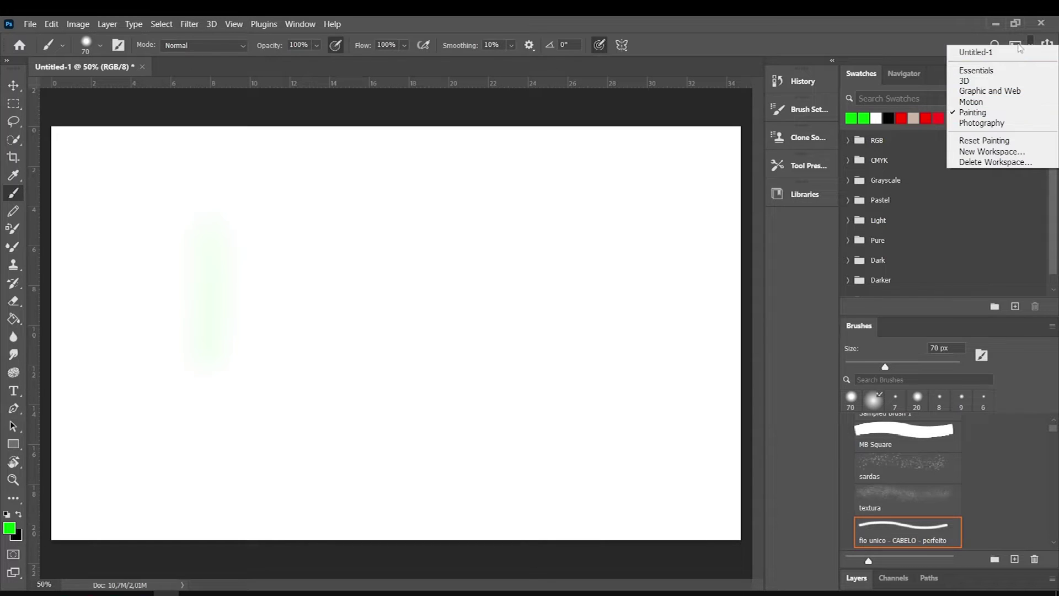
pyautogui.click(1029, 43)
pyautogui.click(1029, 43)
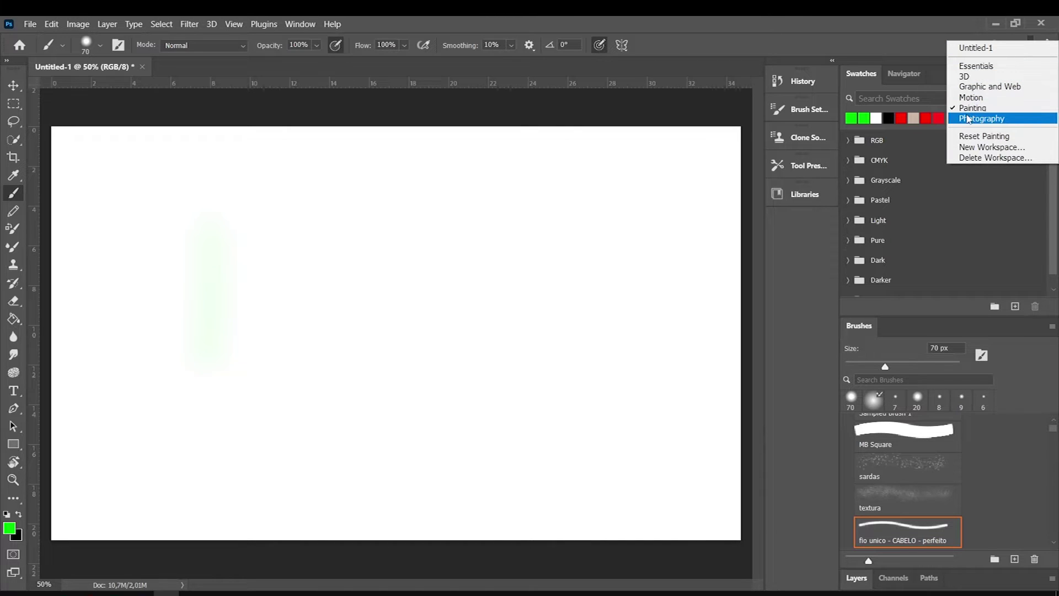
pyautogui.click(968, 118)
pyautogui.click(1029, 46)
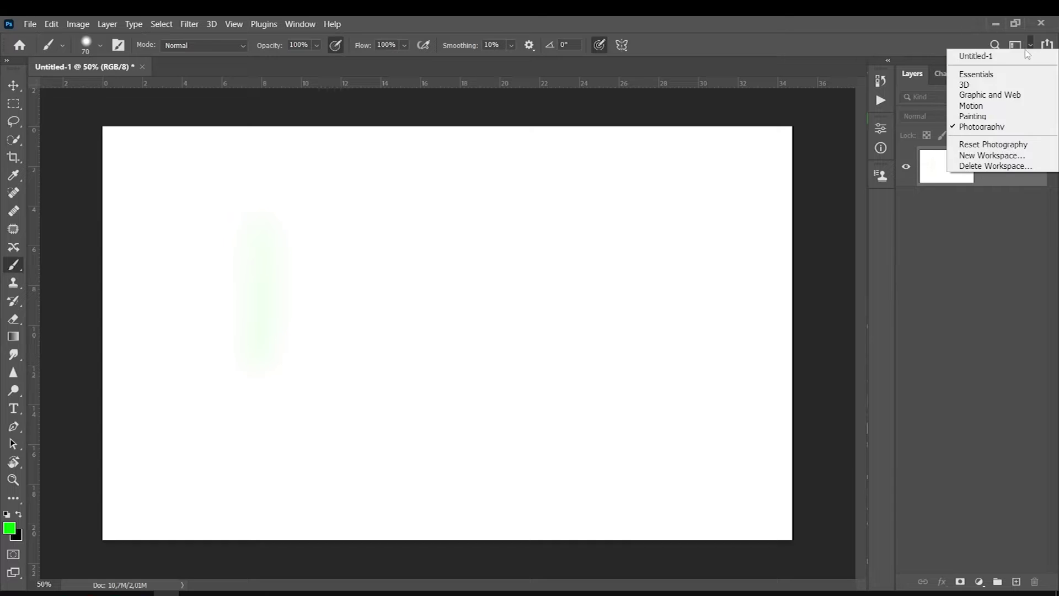
pyautogui.click(993, 145)
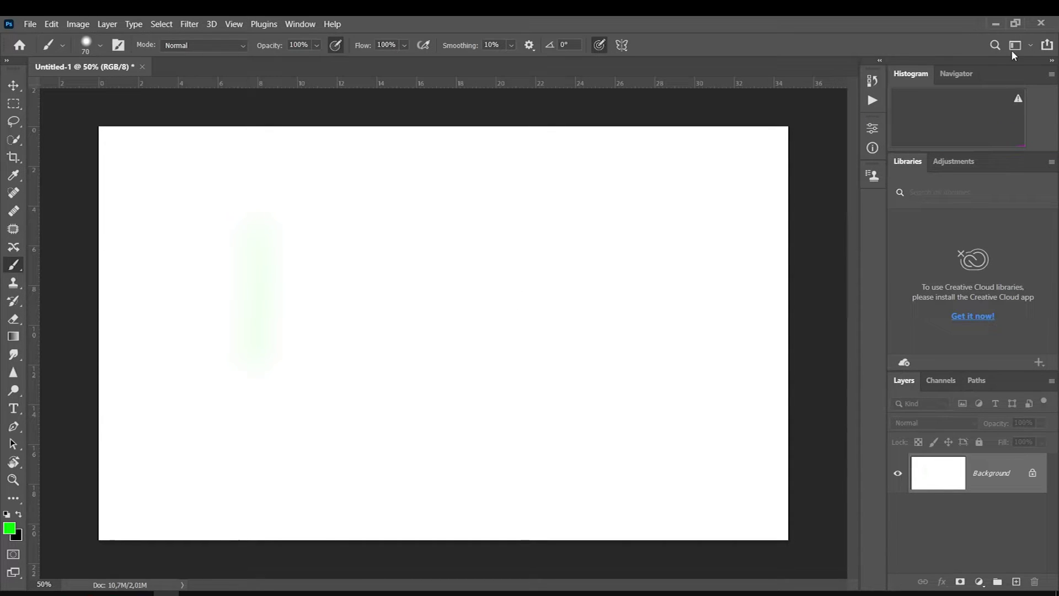
# Return to the Painting workspace and close the open untitled document.
pyautogui.click(1029, 46)
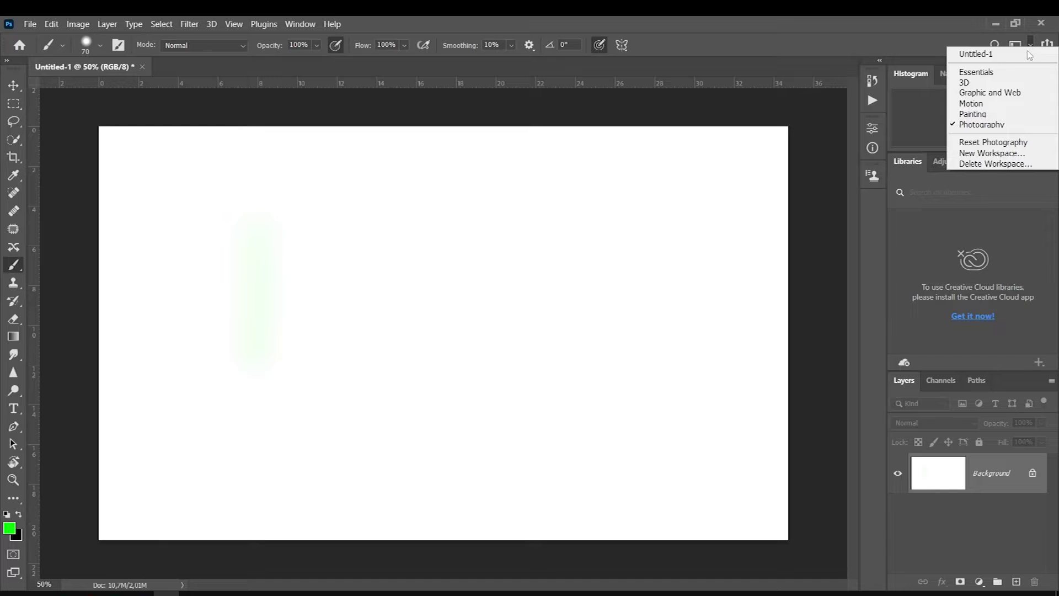
pyautogui.click(999, 115)
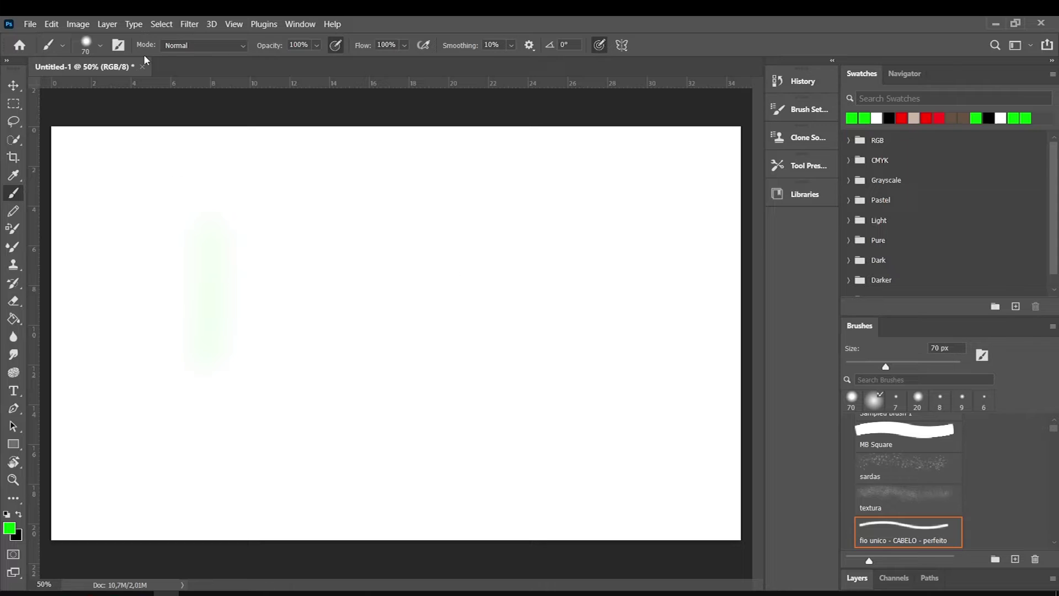
pyautogui.click(143, 68)
pyautogui.click(548, 245)
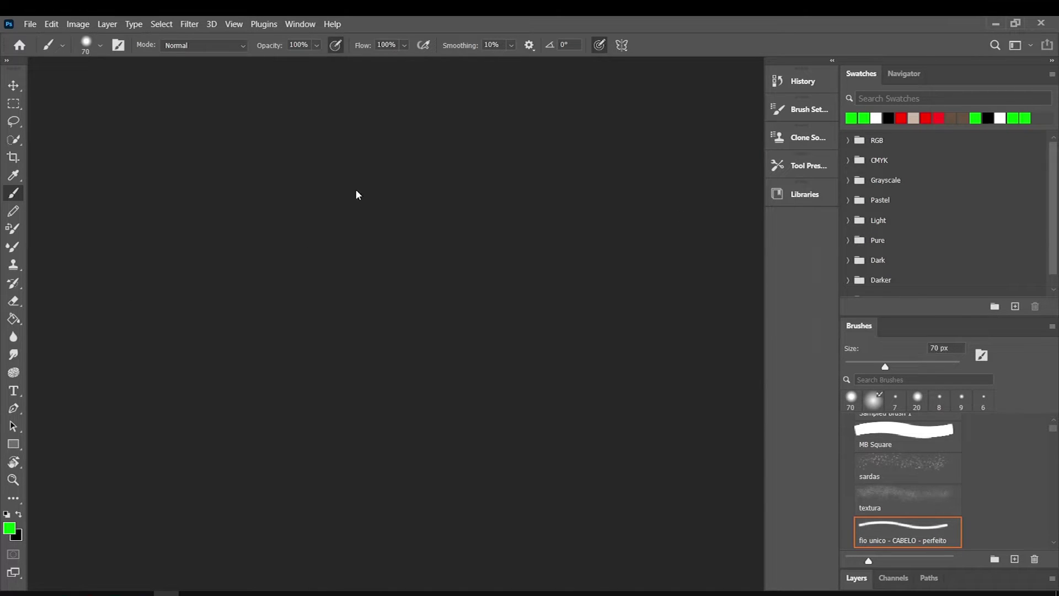
# Switch to the Essentials workspace.
pyautogui.click(1030, 45)
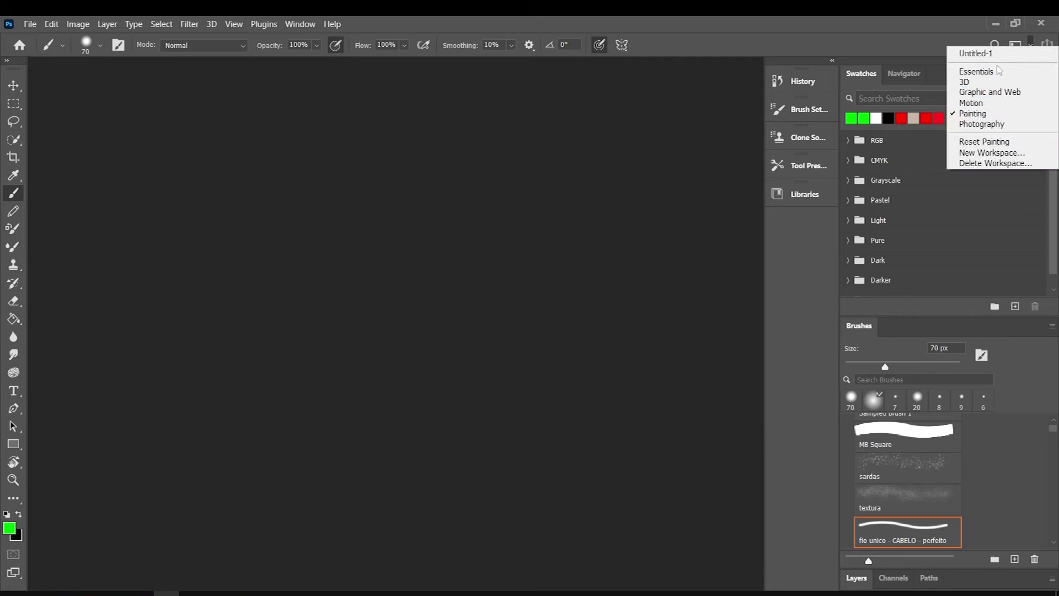
pyautogui.click(283, 250)
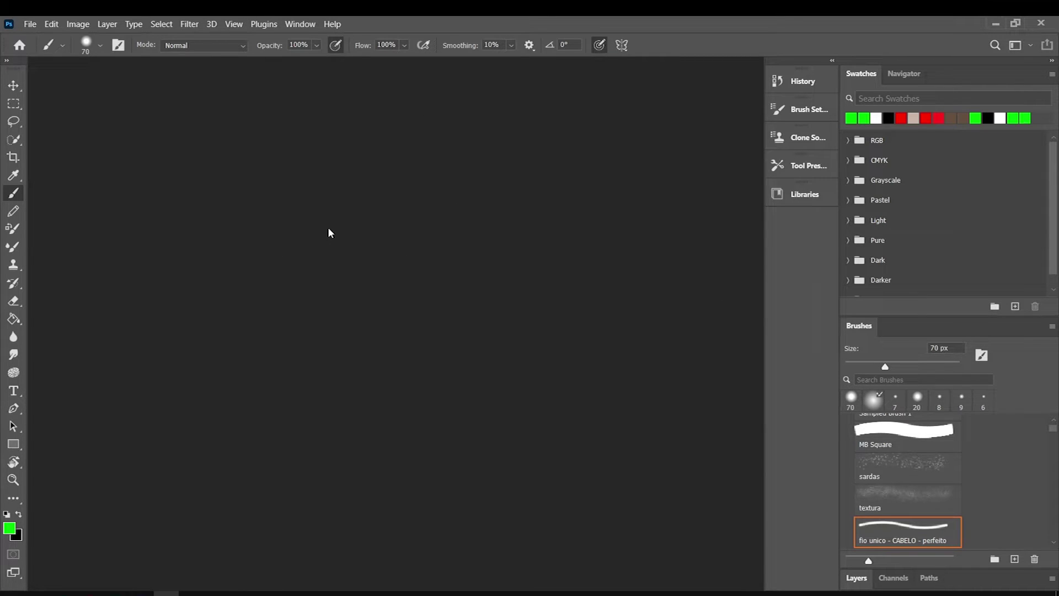
pyautogui.click(1030, 45)
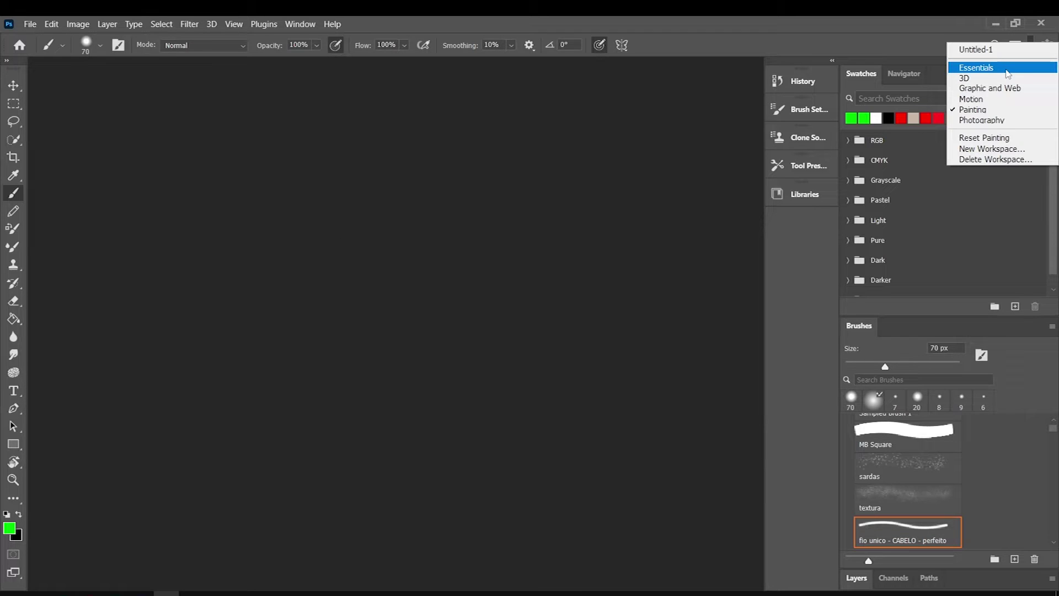
pyautogui.click(1007, 69)
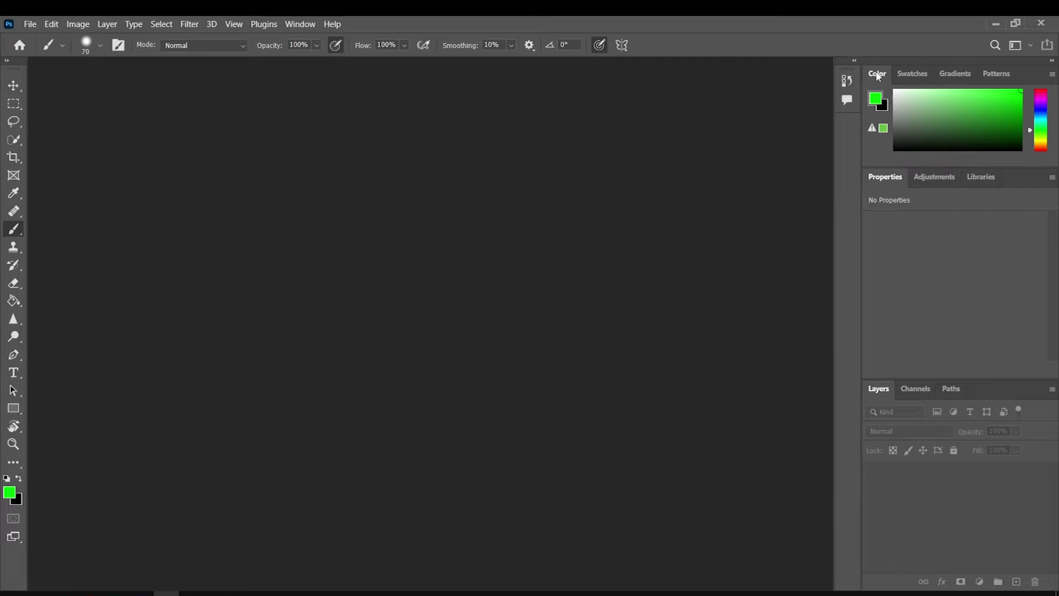
# Detach the Color, Swatches, Gradients and Patterns panels from the dock and close each of them.
pyautogui.moveTo(877, 75); pyautogui.dragTo(654, 137)
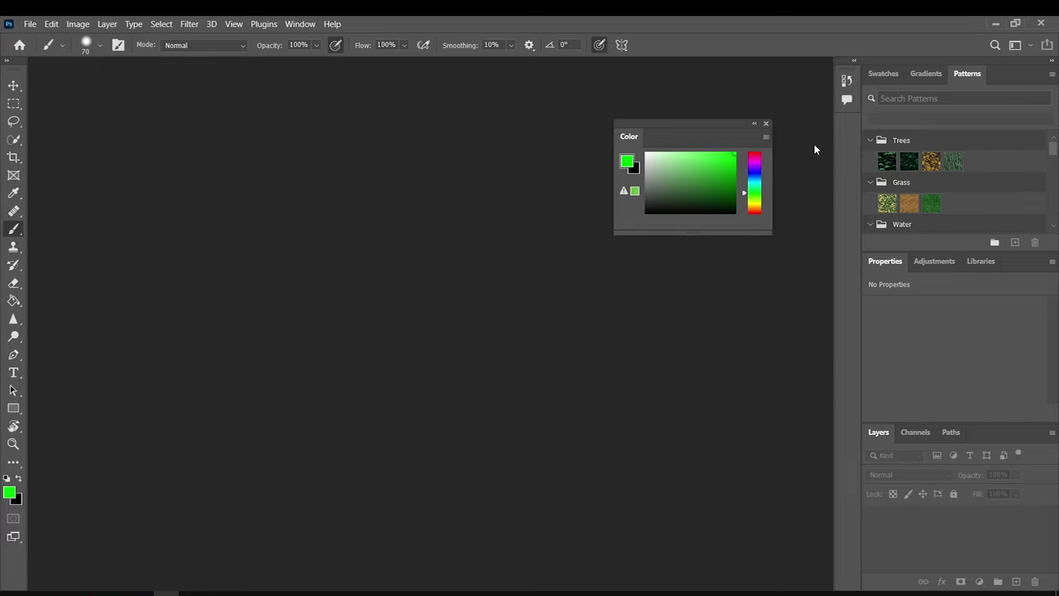
pyautogui.click(767, 124)
pyautogui.moveTo(883, 73); pyautogui.dragTo(683, 137)
pyautogui.click(816, 123)
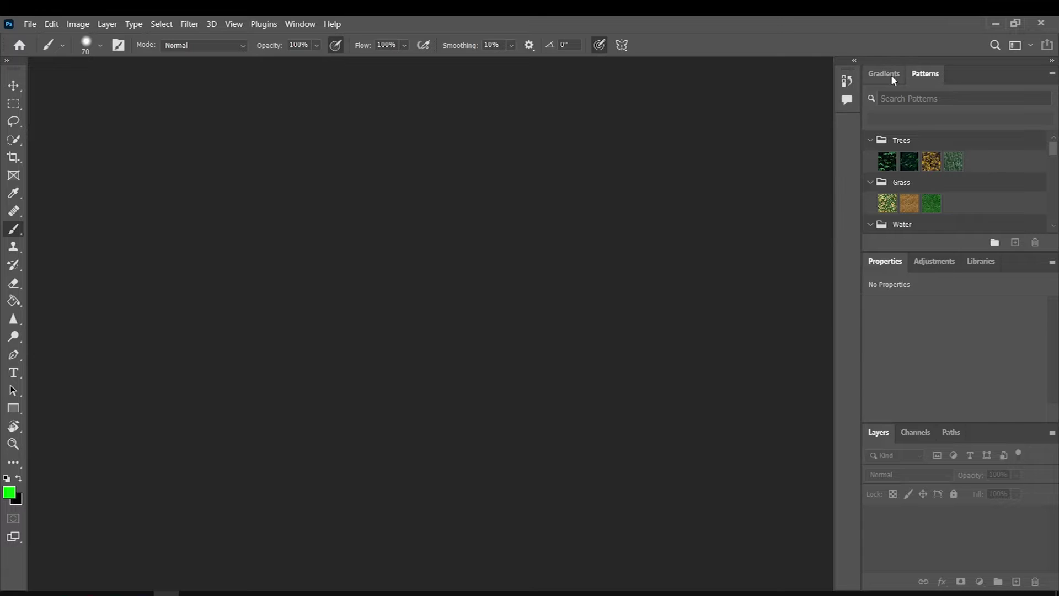
pyautogui.moveTo(884, 73); pyautogui.dragTo(660, 127)
pyautogui.click(793, 114)
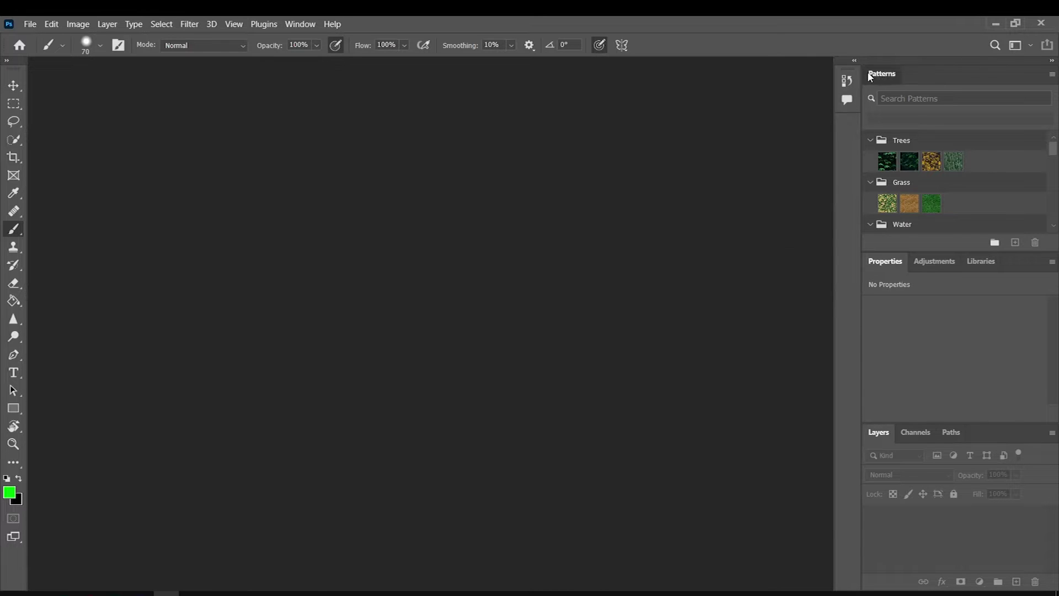
pyautogui.moveTo(882, 74); pyautogui.dragTo(473, 142)
pyautogui.click(607, 131)
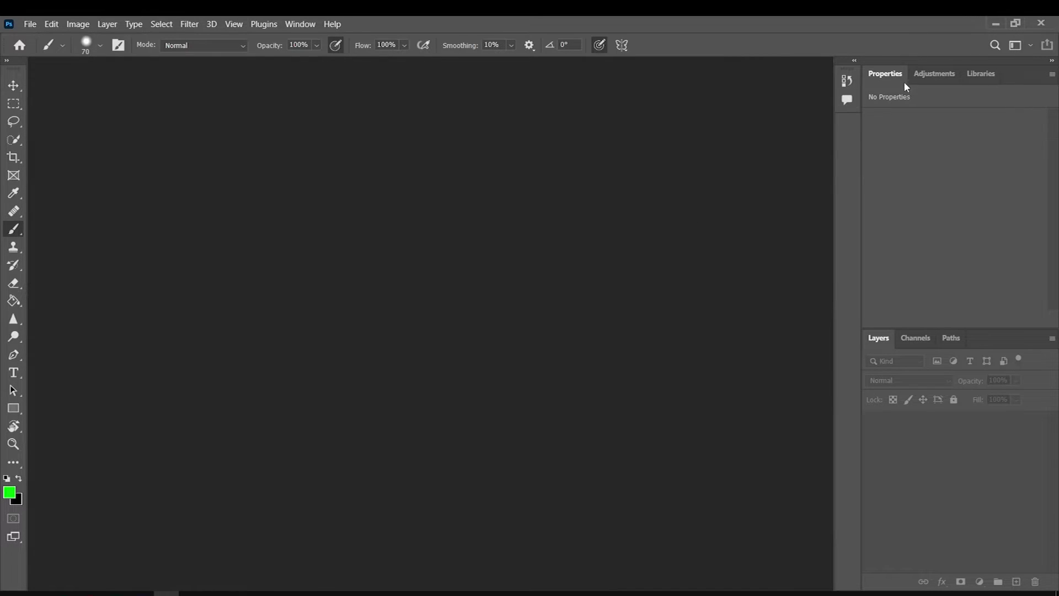
# Detach and close the Properties, Adjustments and Libraries panels so that only the Layers group stays in the main dock.
pyautogui.moveTo(905, 81); pyautogui.dragTo(518, 132)
pyautogui.click(674, 136)
pyautogui.moveTo(885, 74); pyautogui.dragTo(479, 134)
pyautogui.click(596, 121)
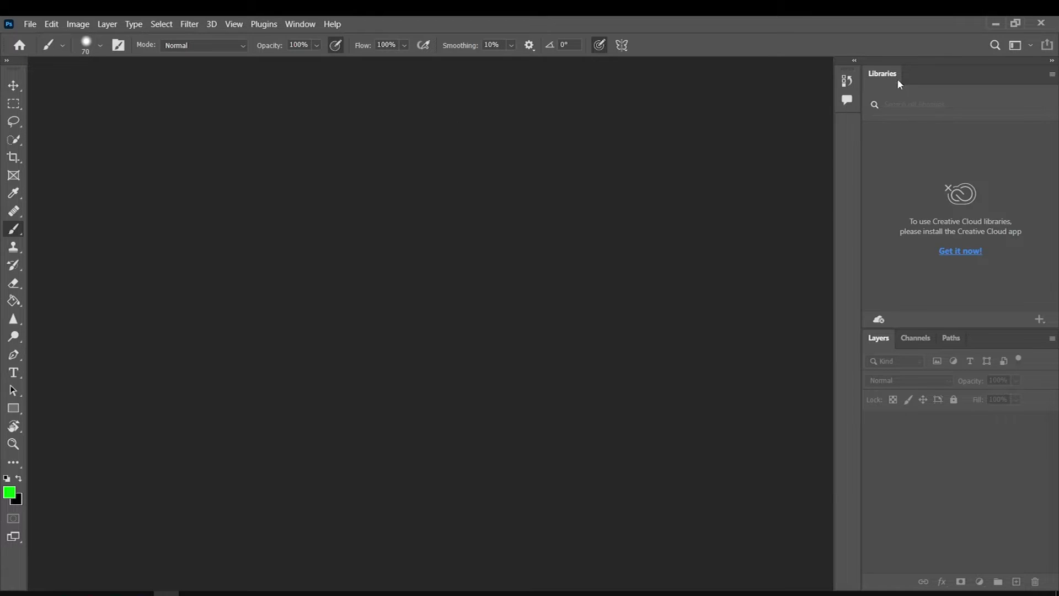
pyautogui.moveTo(883, 74); pyautogui.dragTo(503, 101)
pyautogui.click(639, 89)
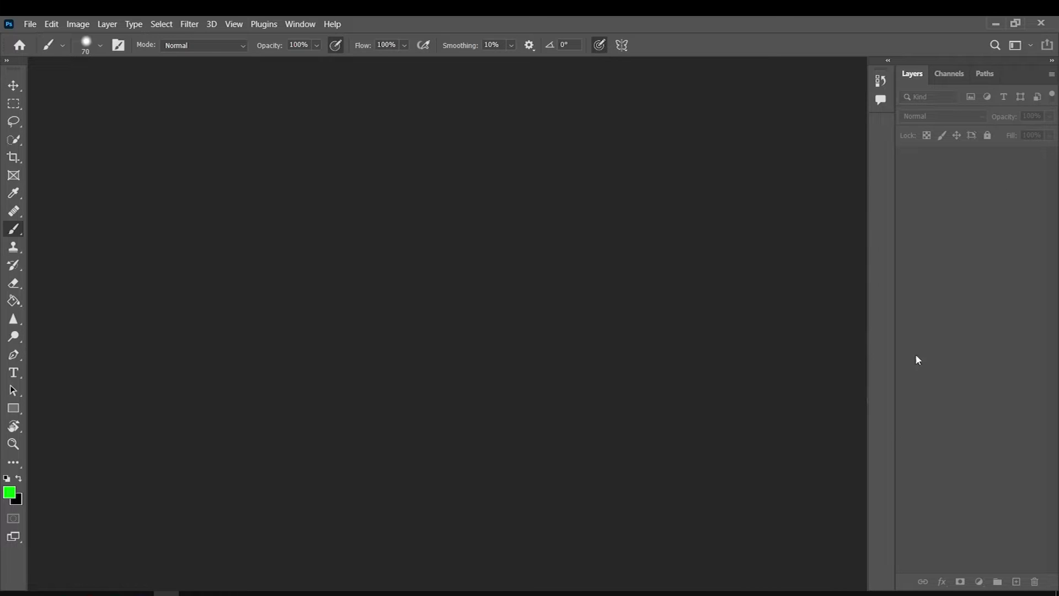
# View the Channels and Paths panels and return to Layers.
pyautogui.click(951, 74)
pyautogui.click(984, 78)
pyautogui.click(912, 74)
# Start a new document and review the available document types, keeping the Custom type.
pyautogui.click(30, 24)
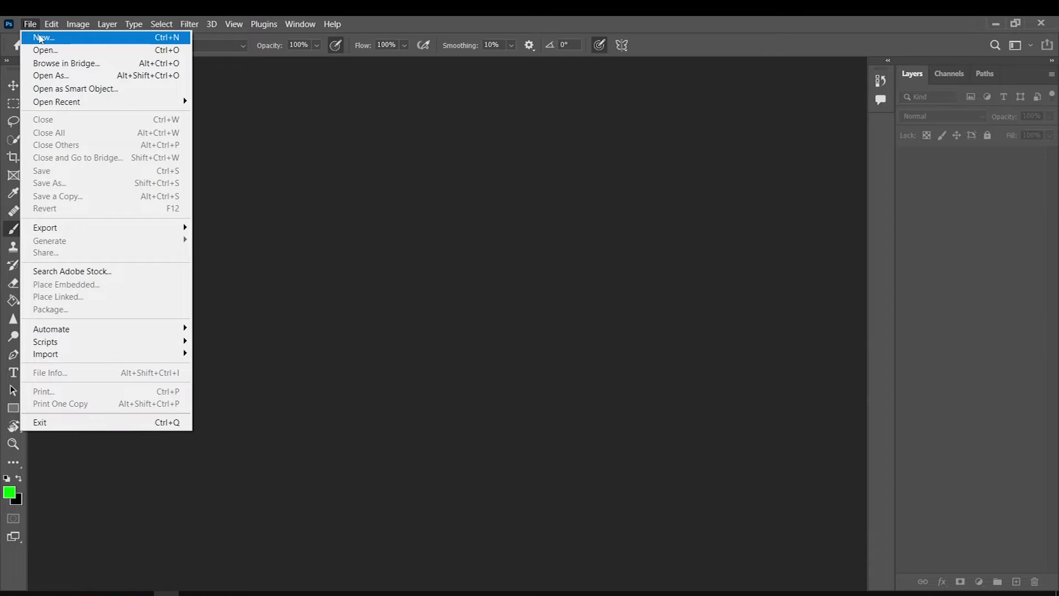
pyautogui.click(40, 37)
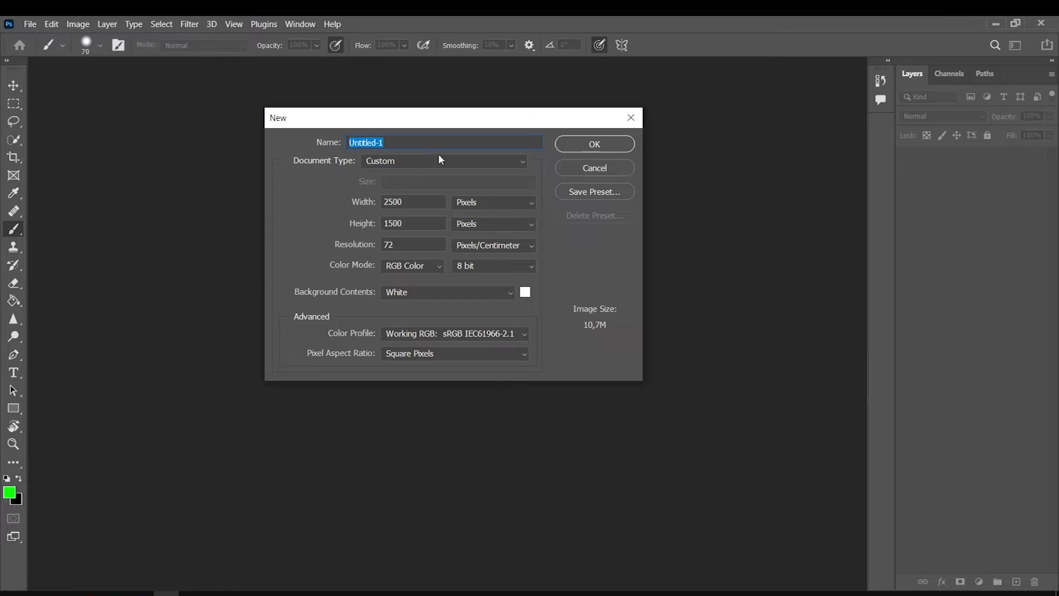
pyautogui.click(501, 160)
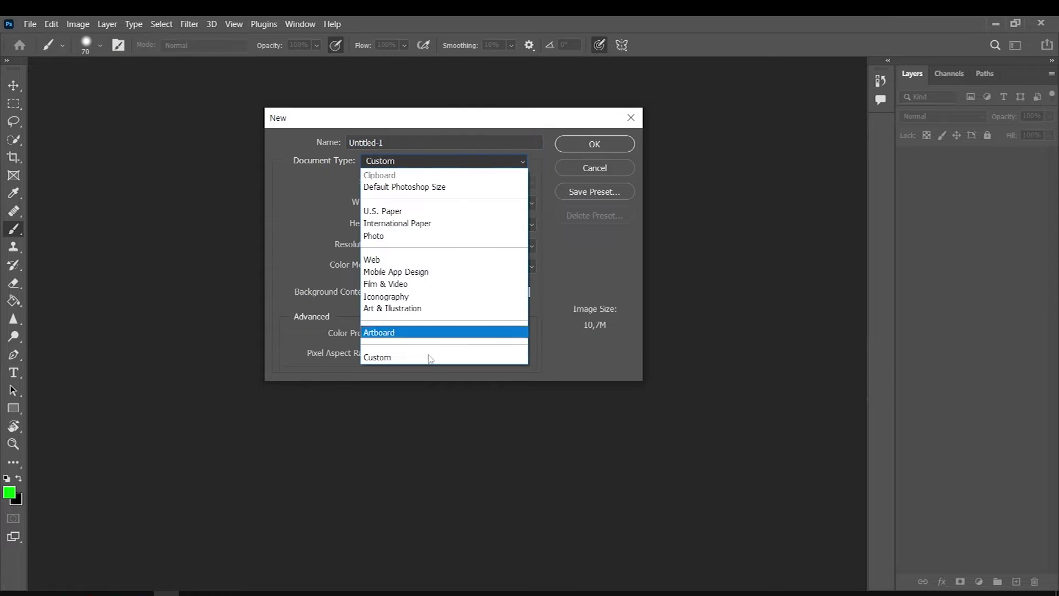
pyautogui.click(303, 233)
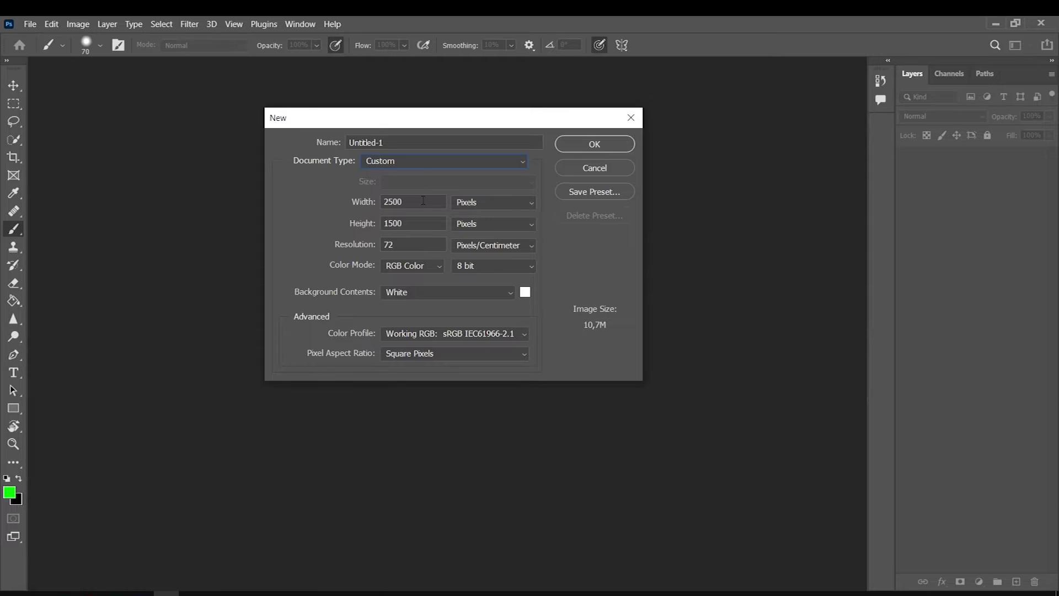
pyautogui.click(422, 143)
pyautogui.click(408, 162)
pyautogui.click(407, 164)
# Set the new document's width to 5000 pixels, height to 3500 pixels and resolution to 300 pixels/centimeter.
pyautogui.moveTo(419, 203); pyautogui.dragTo(153, 126)
pyautogui.write('5000')
pyautogui.moveTo(419, 224); pyautogui.dragTo(156, 136)
pyautogui.write('3500')
pyautogui.moveTo(399, 251); pyautogui.dragTo(226, 216)
pyautogui.write('300')
# Change the new document's size to 6000 pixels wide and 4000 pixels high.
pyautogui.moveTo(409, 202); pyautogui.dragTo(161, 168)
pyautogui.write('6000')
pyautogui.press('Tab')
pyautogui.write('4000')
pyautogui.click(437, 203)
# Switch the document's size units to centimeters and set the width to 21 and the height to 29,7 without saving a preset.
pyautogui.click(505, 203)
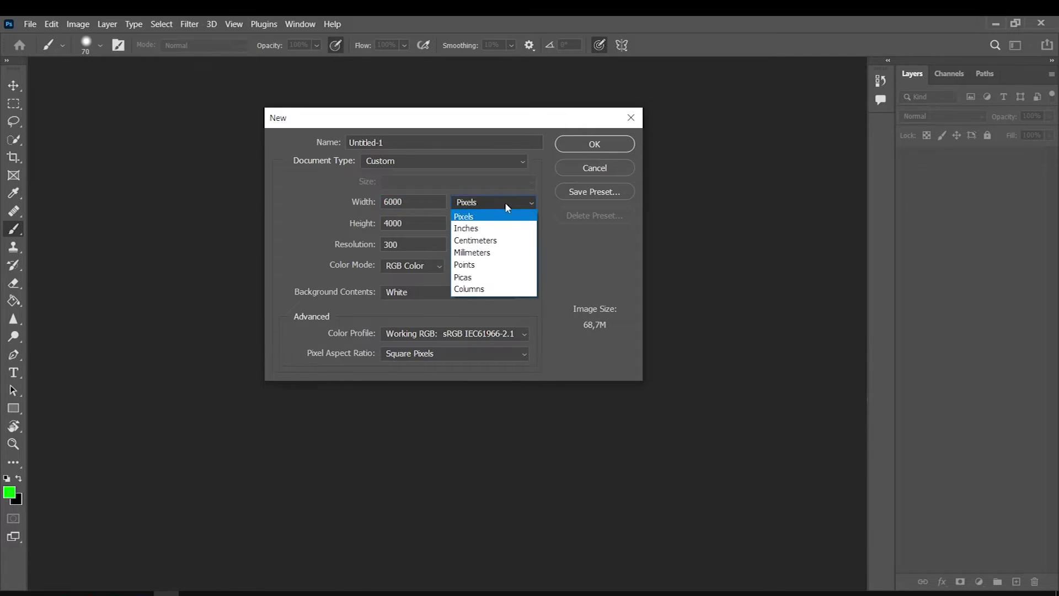
pyautogui.click(483, 241)
pyautogui.click(422, 201)
pyautogui.write('21')
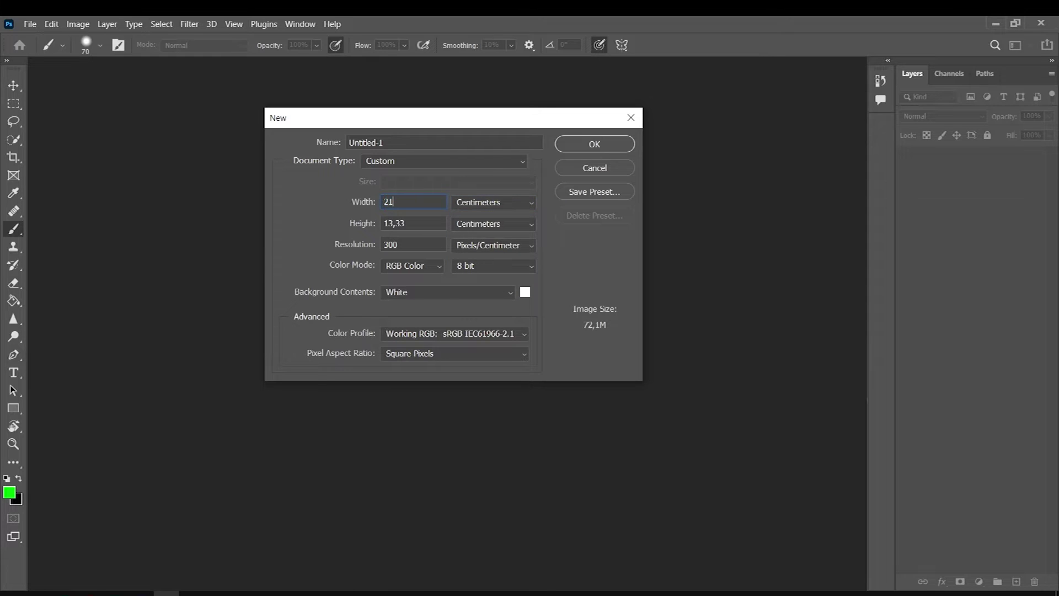
pyautogui.press('Tab')
pyautogui.write('29,7')
pyautogui.click(603, 248)
pyautogui.click(589, 188)
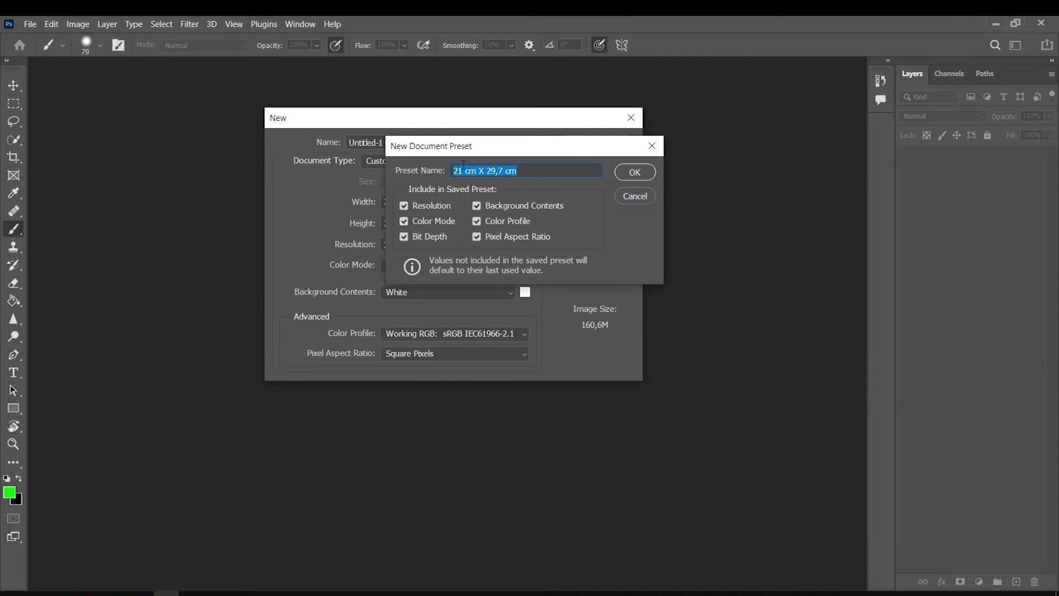
pyautogui.click(632, 201)
# Switch the new document's width and height units back to pixels.
pyautogui.click(492, 202)
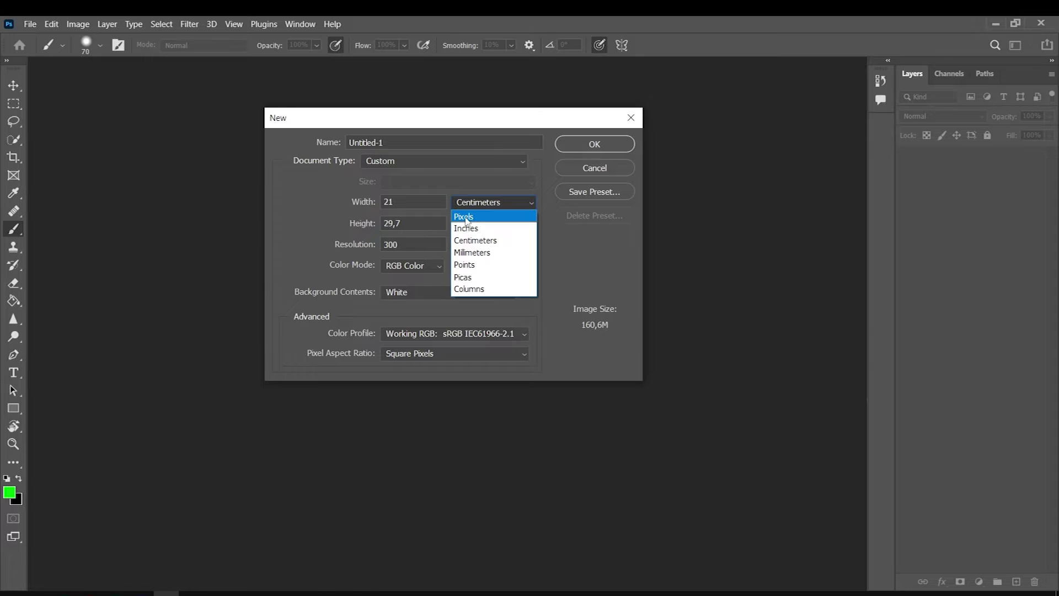
pyautogui.click(464, 219)
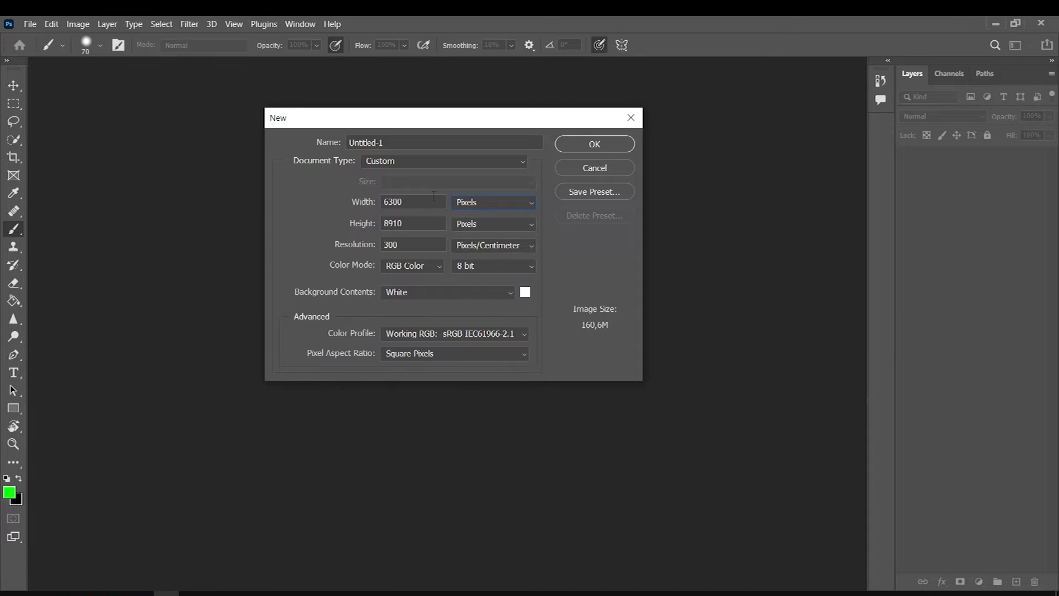
pyautogui.click(473, 203)
pyautogui.click(431, 161)
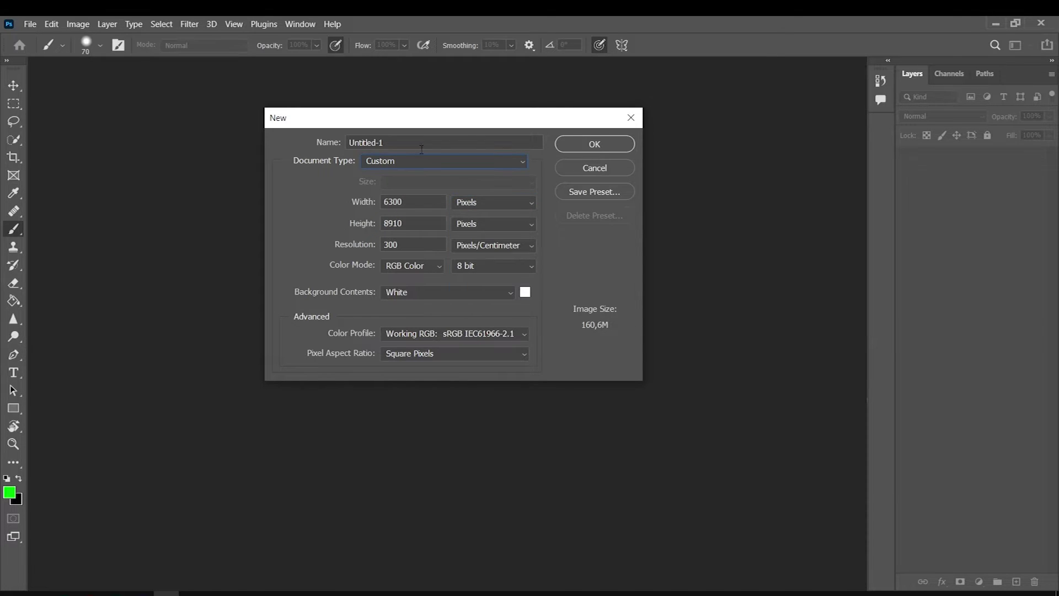
pyautogui.click(382, 162)
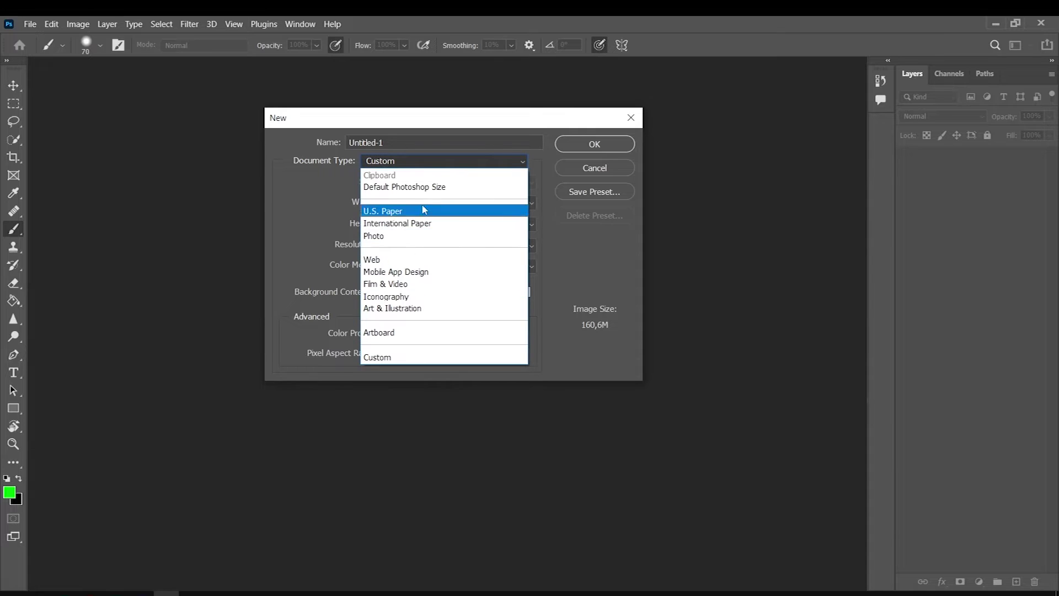
pyautogui.click(571, 237)
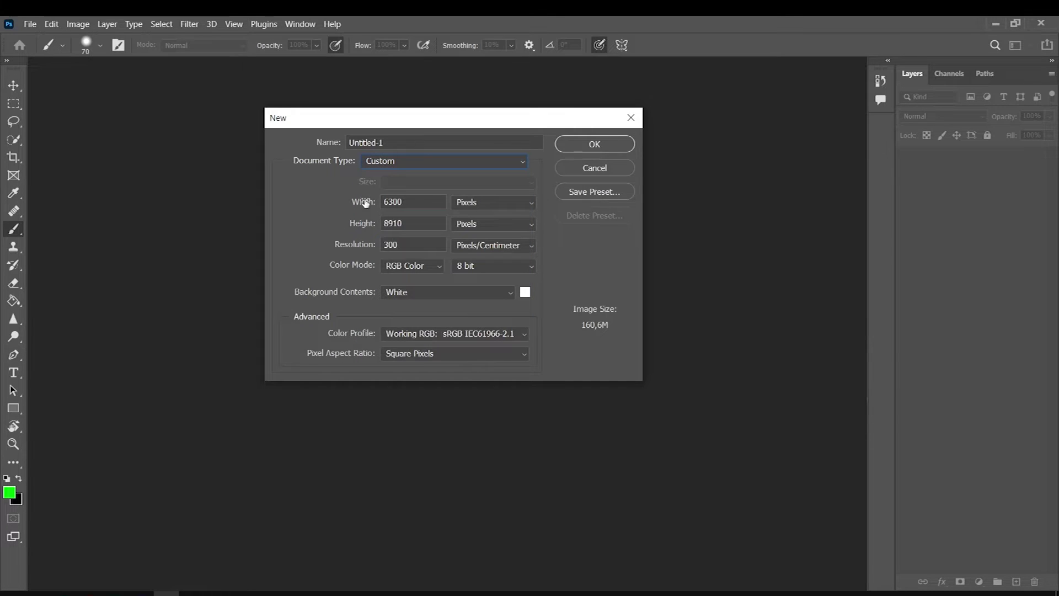
pyautogui.click(419, 161)
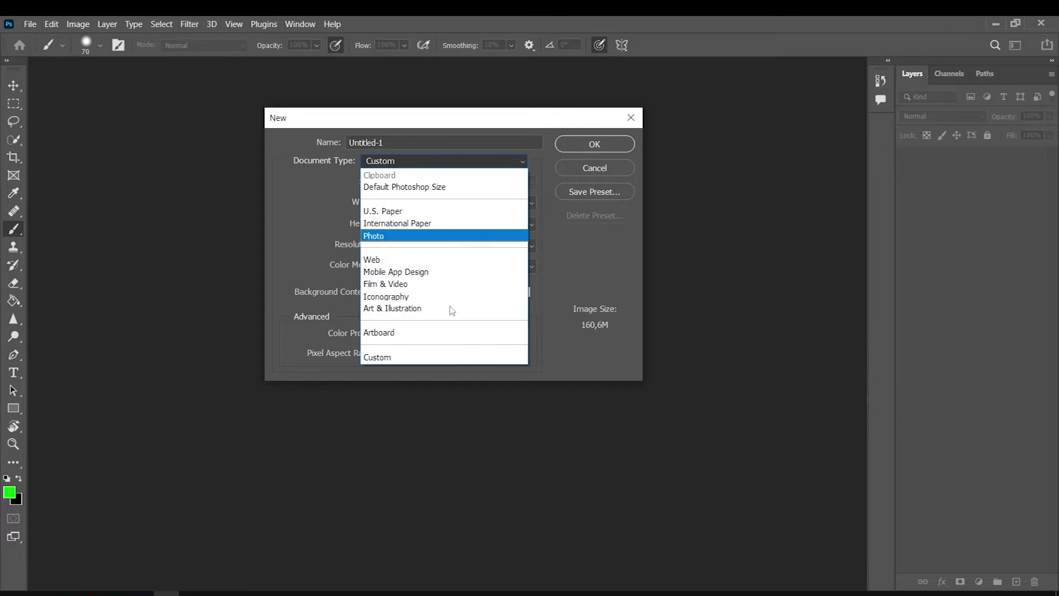
pyautogui.click(601, 235)
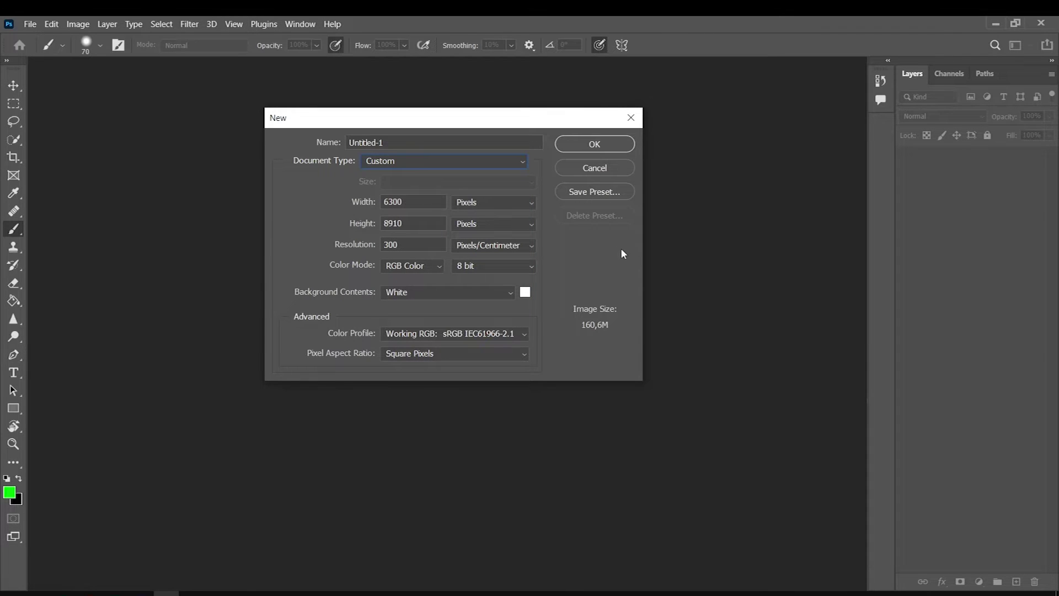
# Set the new document's background to a custom muted brown with the hex value 887e6d.
pyautogui.click(525, 292)
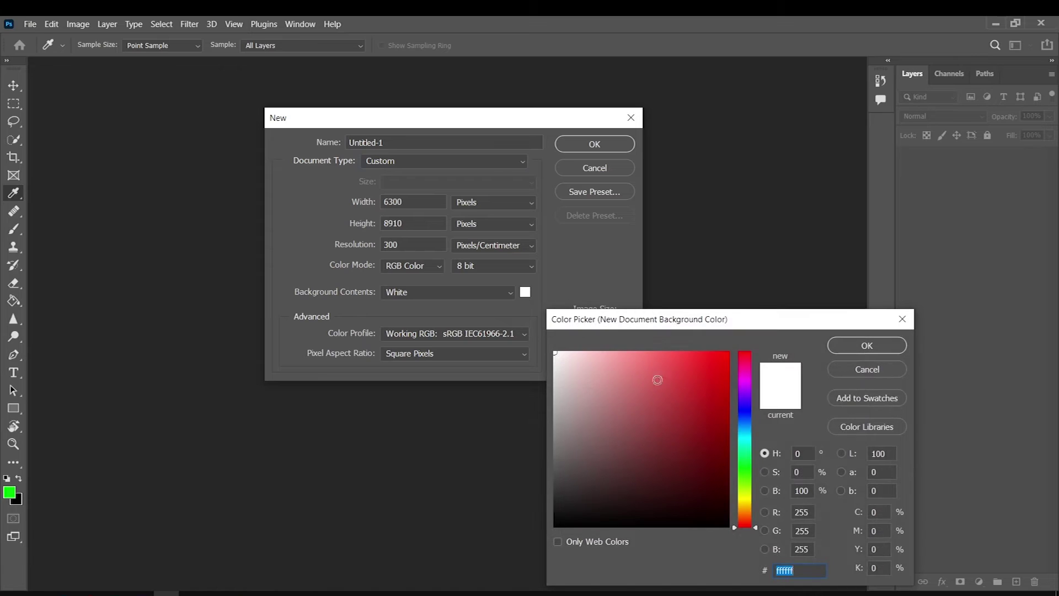
pyautogui.click(555, 423)
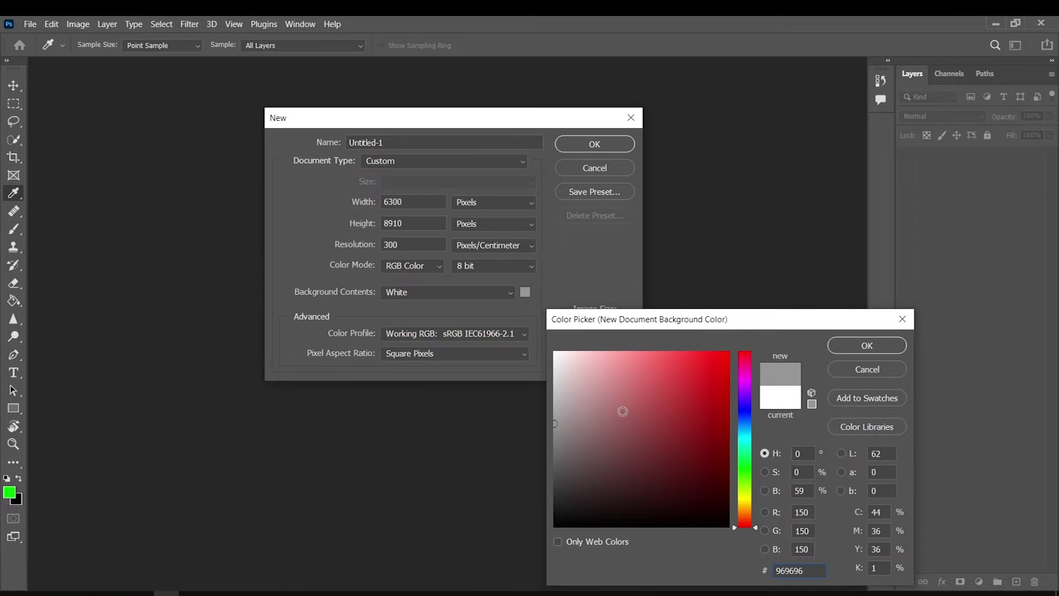
pyautogui.moveTo(586, 435)
pyautogui.mouseDown()
pyautogui.moveTo(553, 431)
pyautogui.moveTo(572, 418)
pyautogui.moveTo(553, 442)
pyautogui.mouseUp()
pyautogui.moveTo(744, 476); pyautogui.dragTo(744, 486)
pyautogui.moveTo(599, 426)
pyautogui.mouseDown()
pyautogui.moveTo(589, 444)
pyautogui.moveTo(599, 440)
pyautogui.moveTo(577, 439)
pyautogui.mouseUp()
pyautogui.click(739, 498)
pyautogui.moveTo(738, 500); pyautogui.dragTo(735, 517)
pyautogui.click(588, 433)
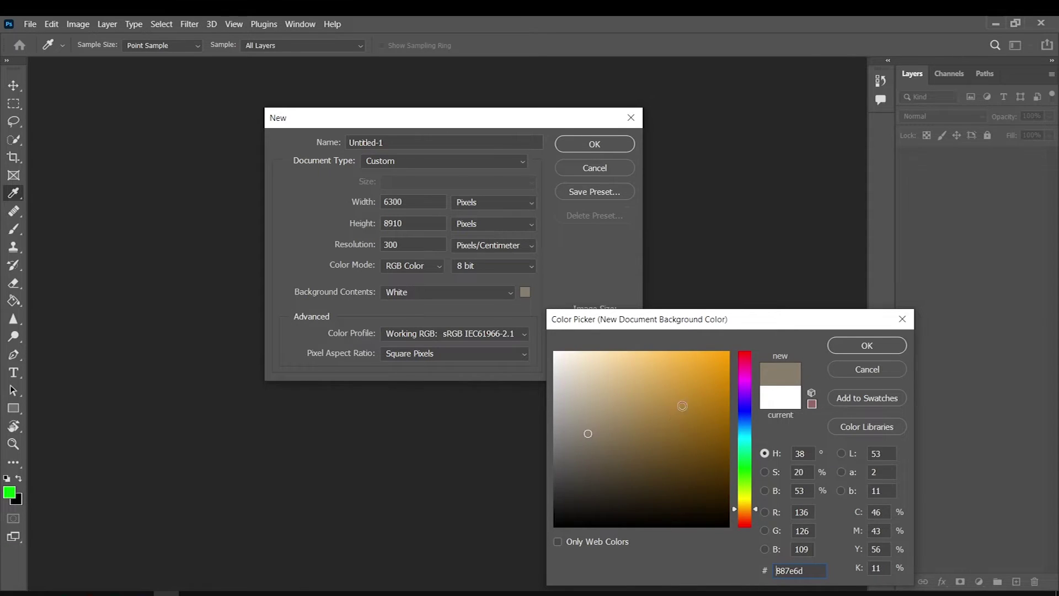
pyautogui.click(843, 340)
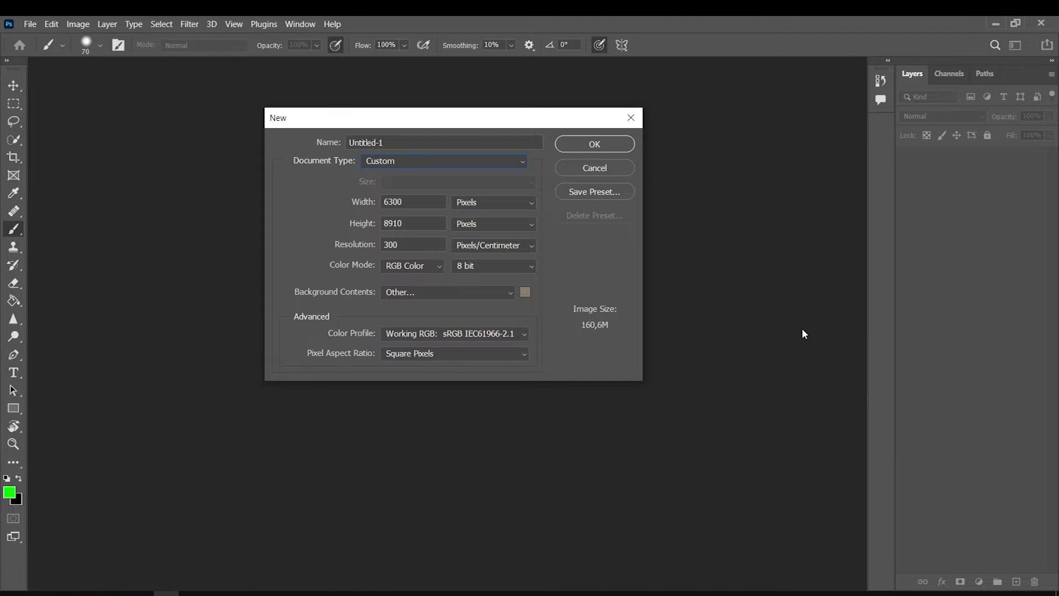
# Create the new document with the chosen settings and fit the whole canvas in the view.
pyautogui.click(615, 145)
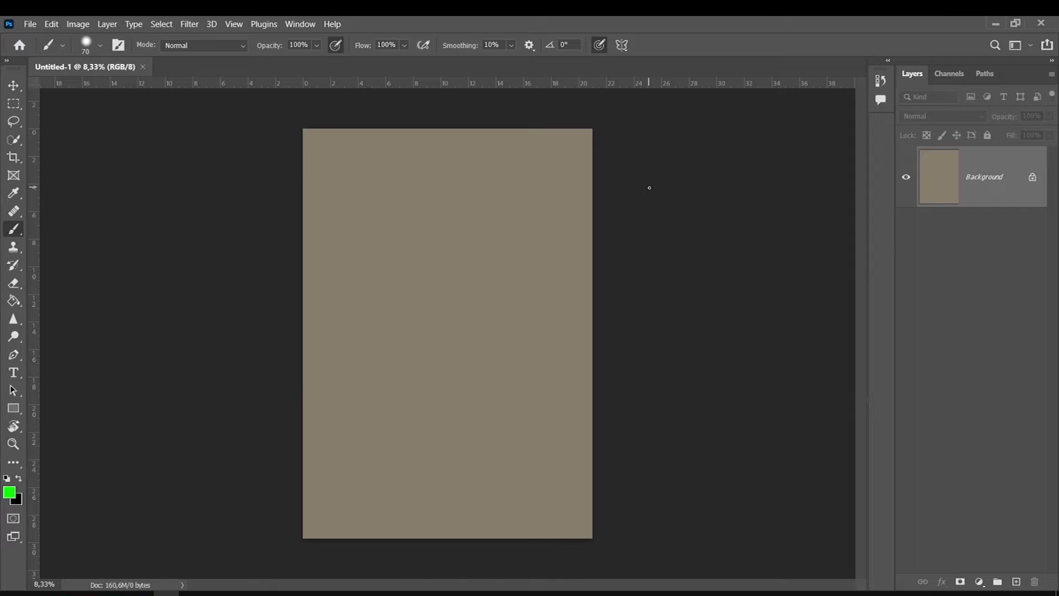
pyautogui.hotkey('ctrl', '0')
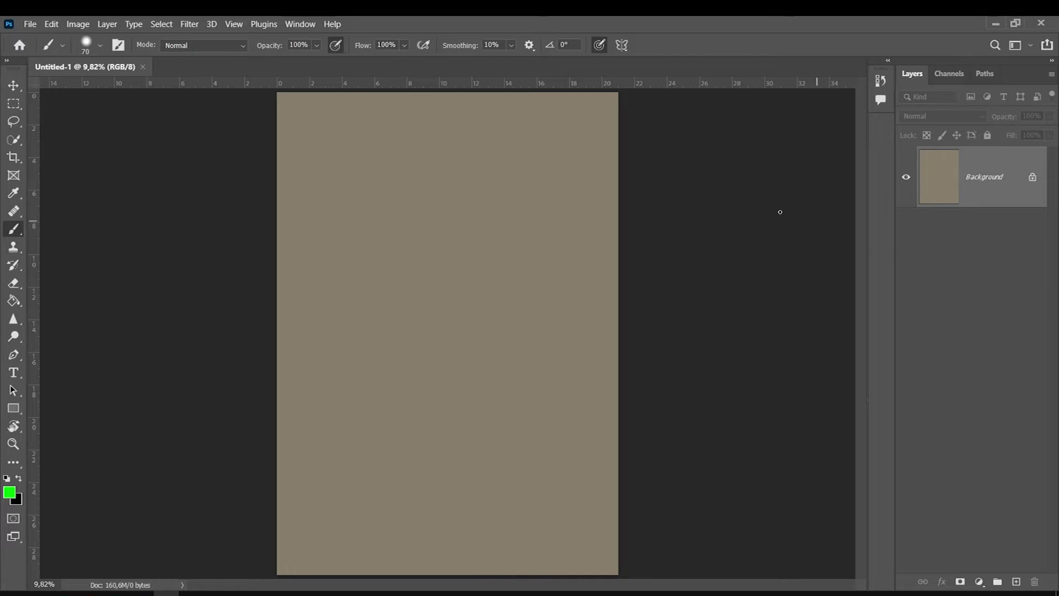
pyautogui.click(29, 24)
pyautogui.click(792, 246)
# Add two empty layers above the background and delete both of them.
pyautogui.click(1016, 582)
pyautogui.click(1016, 582)
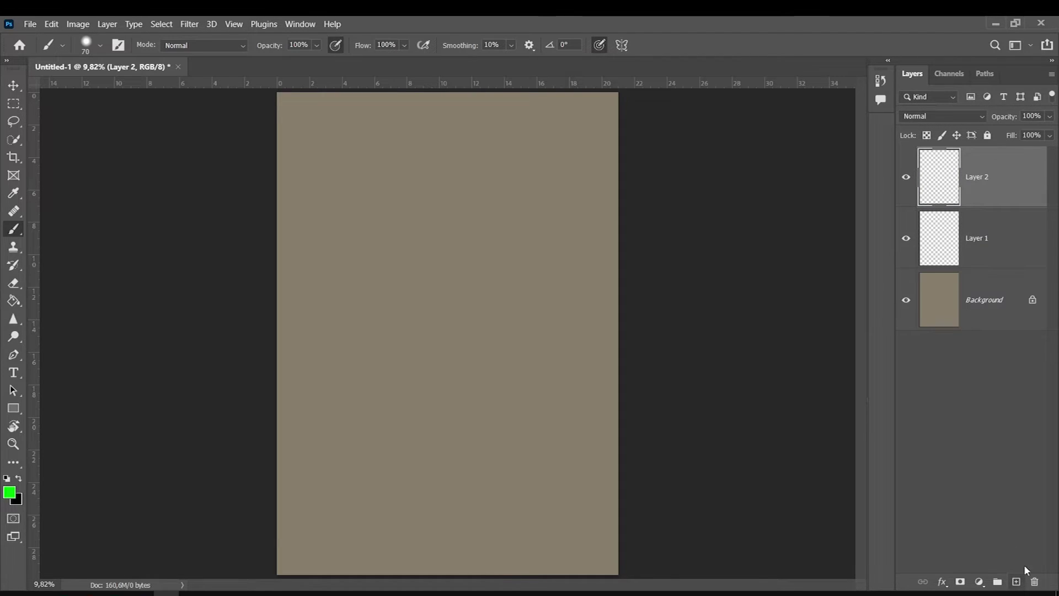
pyautogui.press('Delete')
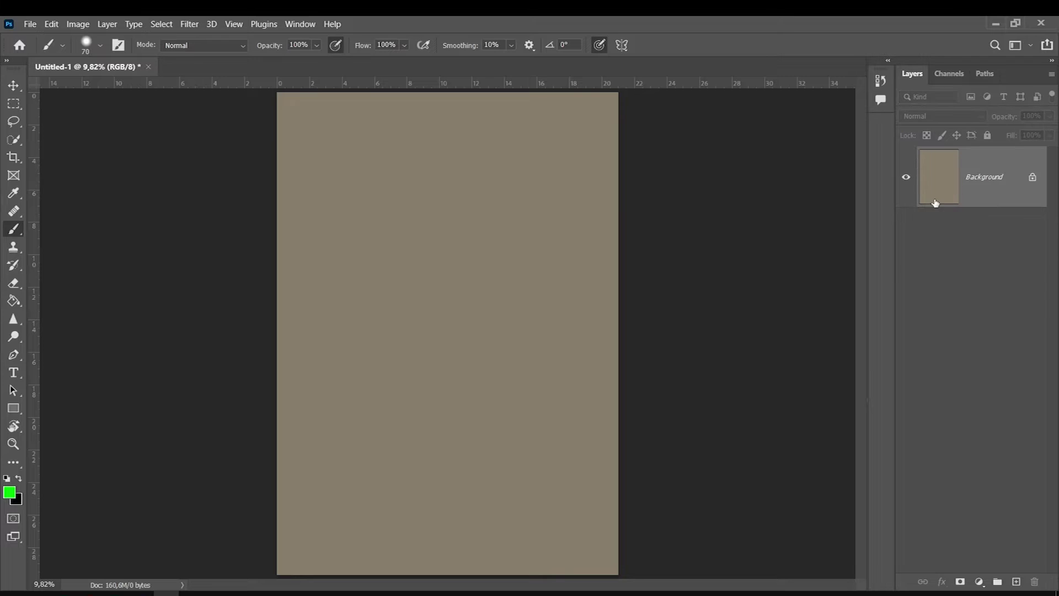
# Examine the thumbnail size and clipping options for the layers without changing them.
pyautogui.rightClick(954, 271)
pyautogui.click(953, 263)
pyautogui.rightClick(967, 331)
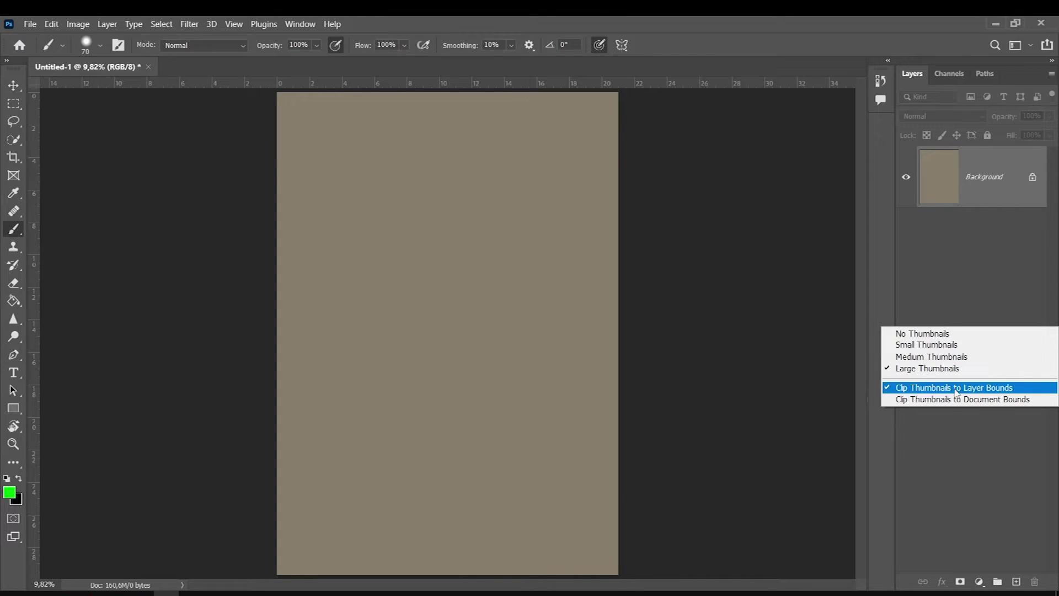
pyautogui.click(989, 227)
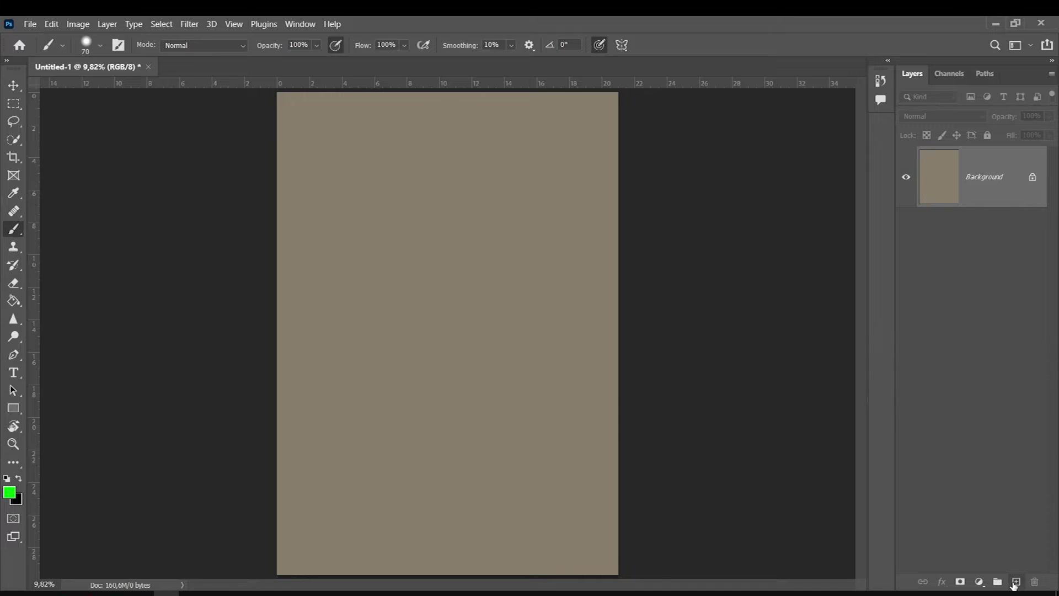
# Add a new layer and paint a large green X near the canvas's upper-right corner with a 500-pixel brush.
pyautogui.click(1016, 582)
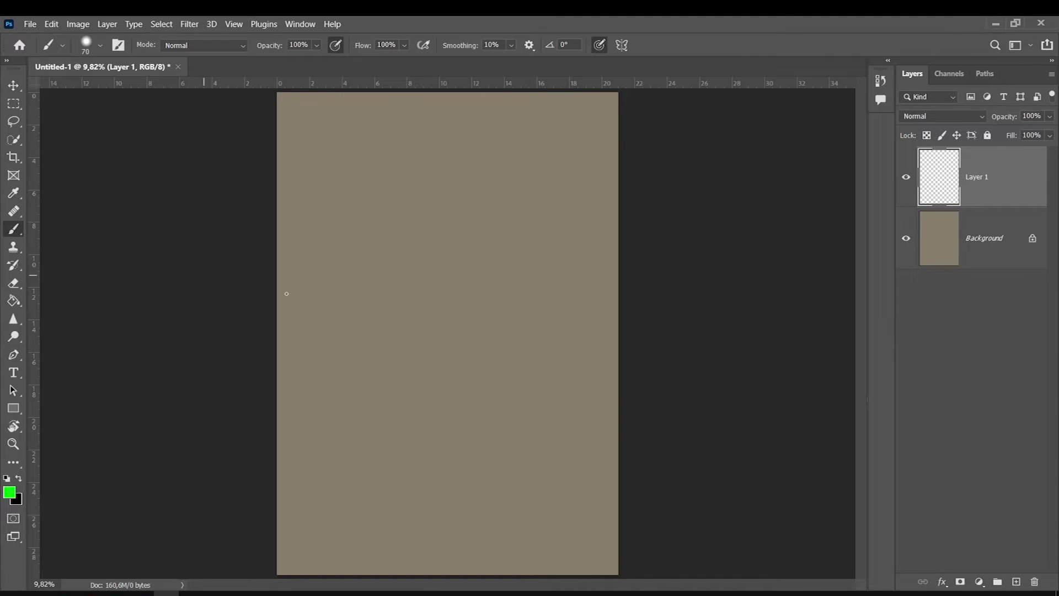
pyautogui.press('.')
pyautogui.moveTo(514, 128); pyautogui.dragTo(598, 224)
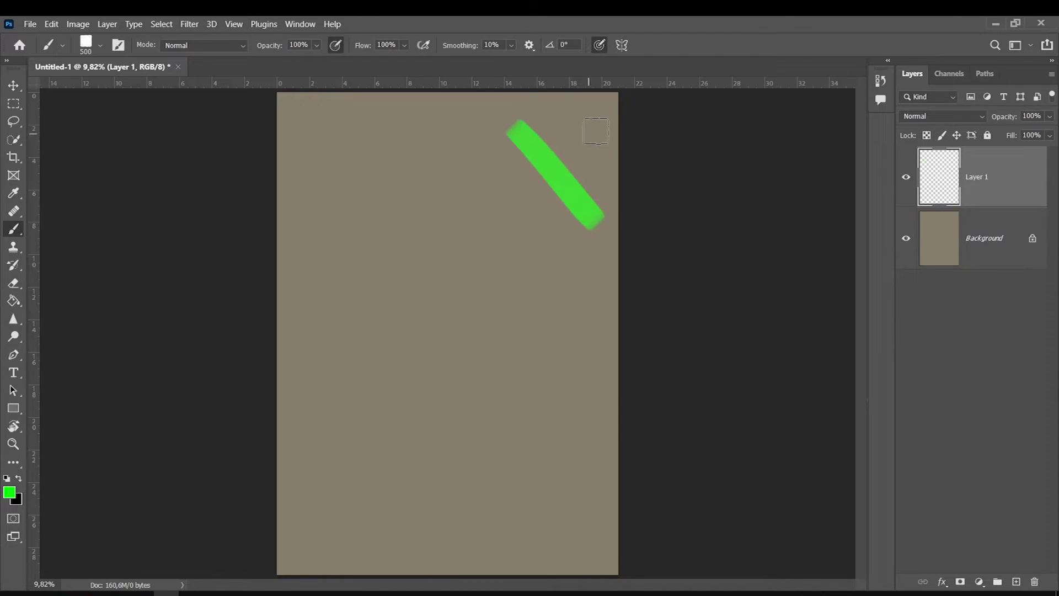
pyautogui.moveTo(596, 130); pyautogui.dragTo(505, 220)
pyautogui.click(904, 176)
pyautogui.click(910, 176)
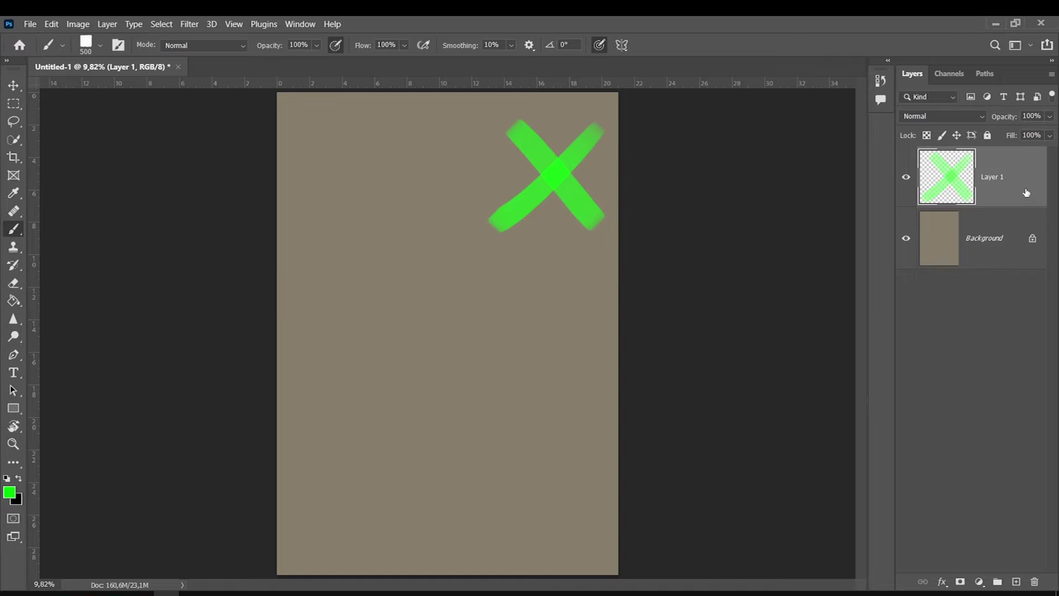
# Paint over both strokes of the green X on Layer 1 to make them more opaque.
pyautogui.click(983, 239)
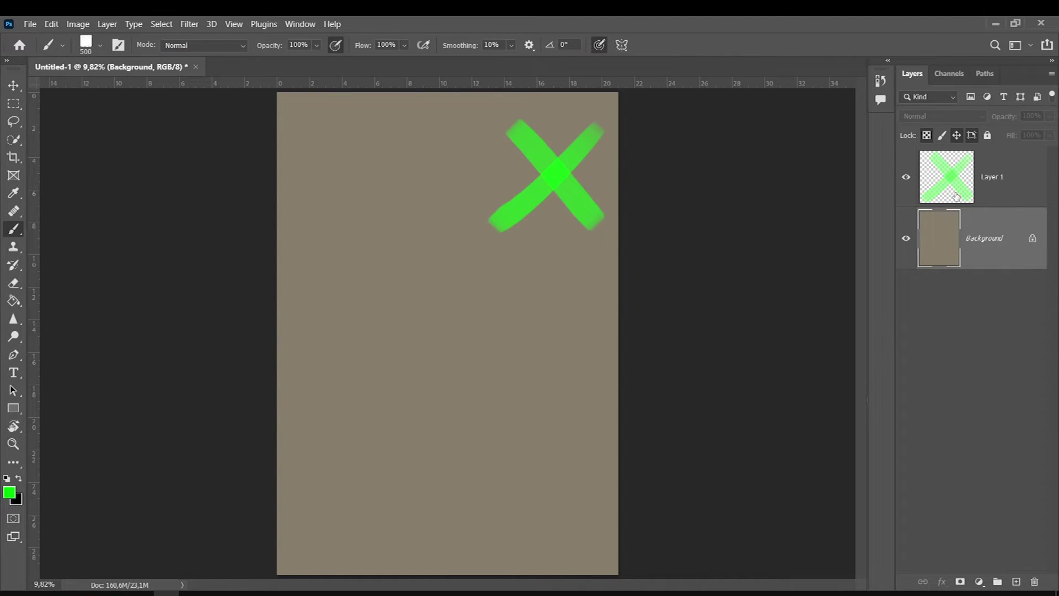
pyautogui.click(971, 175)
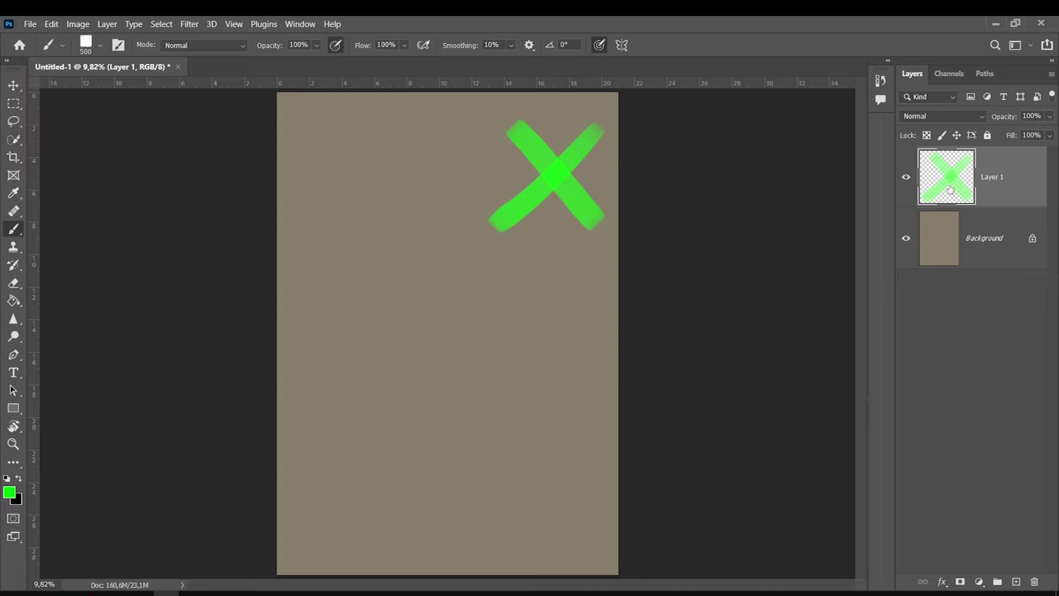
pyautogui.moveTo(527, 136); pyautogui.dragTo(584, 218)
pyautogui.moveTo(594, 122); pyautogui.dragTo(517, 217)
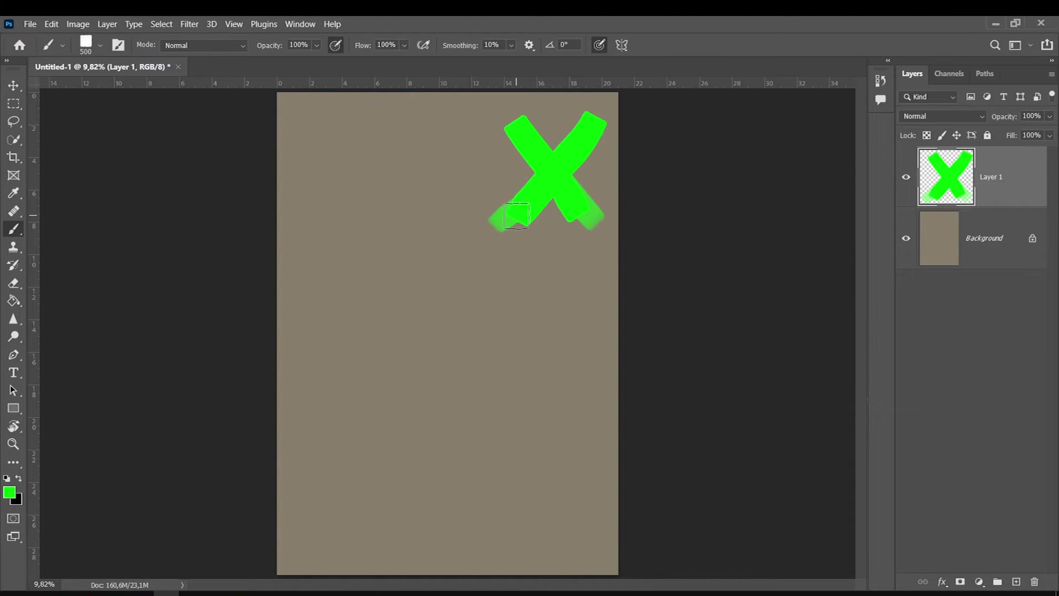
# Reduce the brush size to 70 and paint a small green smiley near the canvas's upper-left corner on a new layer.
pyautogui.press('[')
pyautogui.press('[')
pyautogui.press('[')
pyautogui.press('[')
pyautogui.press('[')
pyautogui.press('[')
pyautogui.press('[')
pyautogui.press('[')
pyautogui.press('[')
pyautogui.press('[')
pyautogui.press('[')
pyautogui.click(1016, 581)
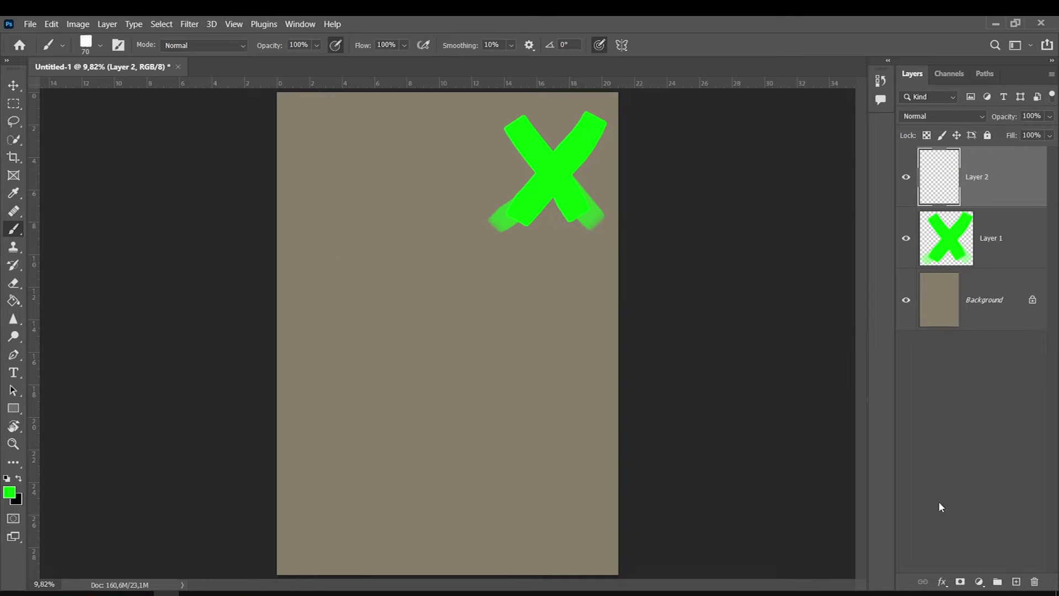
pyautogui.click(310, 133)
pyautogui.click(298, 139)
pyautogui.moveTo(300, 144); pyautogui.dragTo(314, 139)
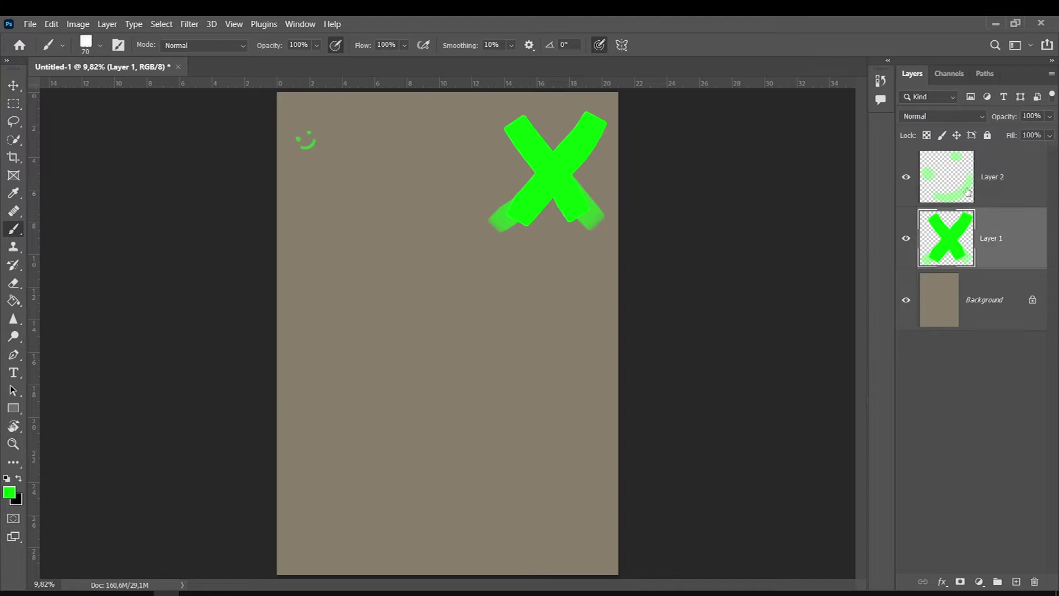
# Paint over the smiley's eyes and mouth on Layer 2 to strengthen the green.
pyautogui.click(300, 139)
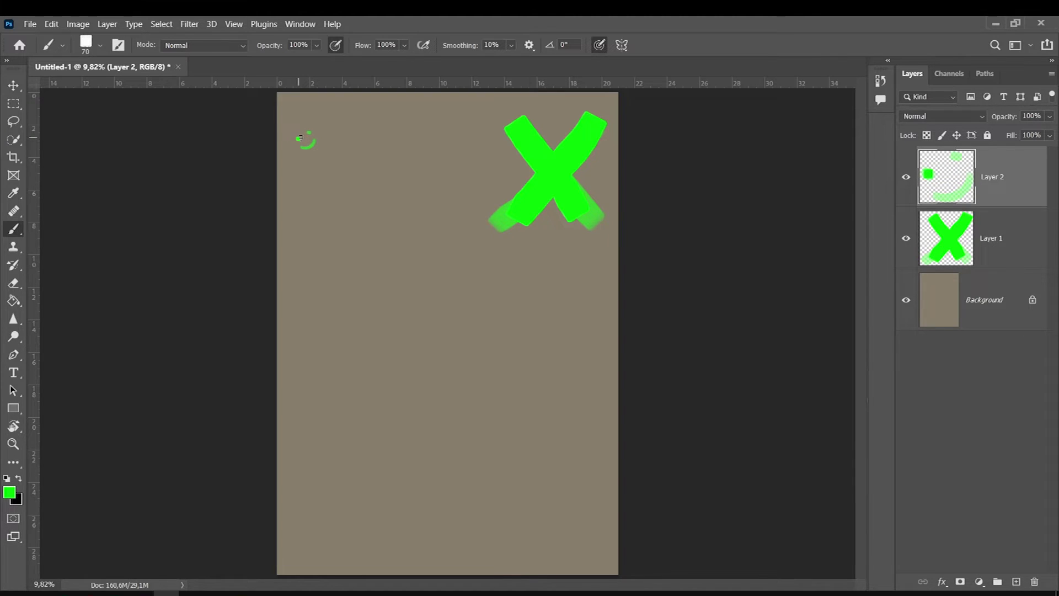
pyautogui.click(310, 133)
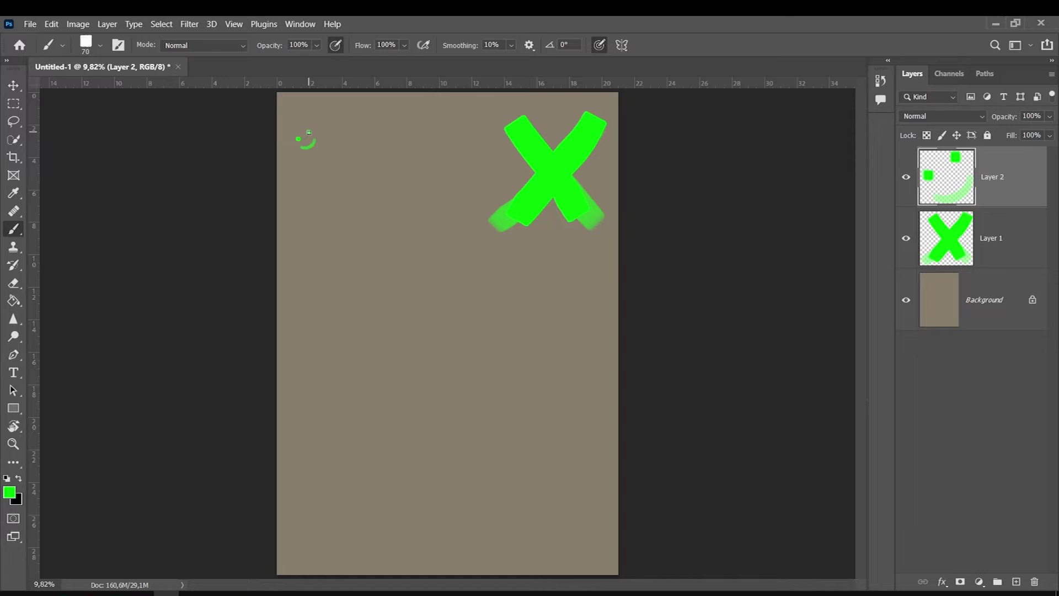
pyautogui.moveTo(302, 143); pyautogui.dragTo(315, 138)
# Switch the layer thumbnails to clip to document bounds and back to layer bounds.
pyautogui.rightClick(996, 391)
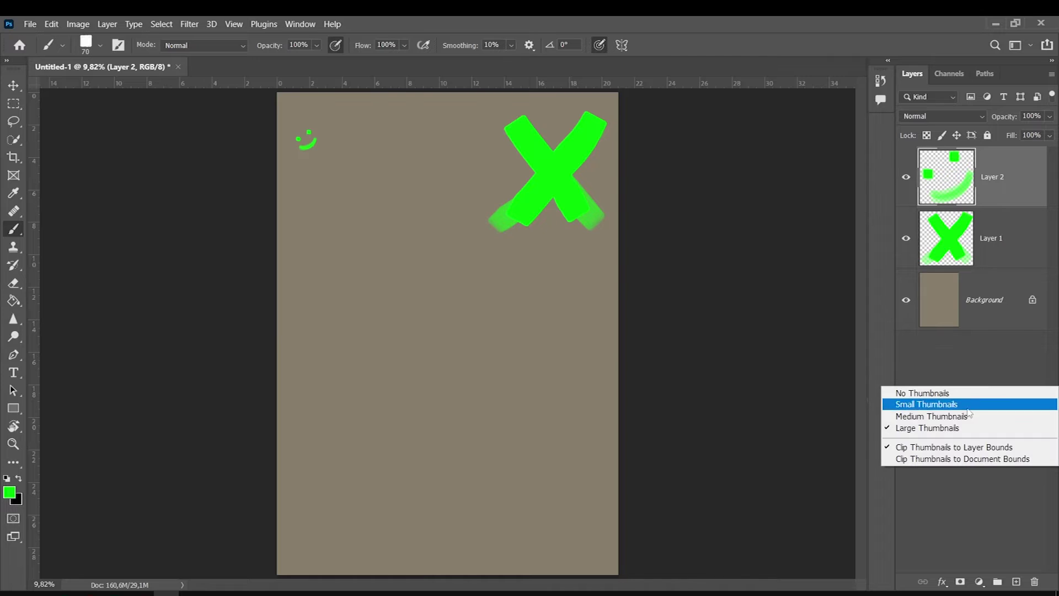
pyautogui.click(935, 461)
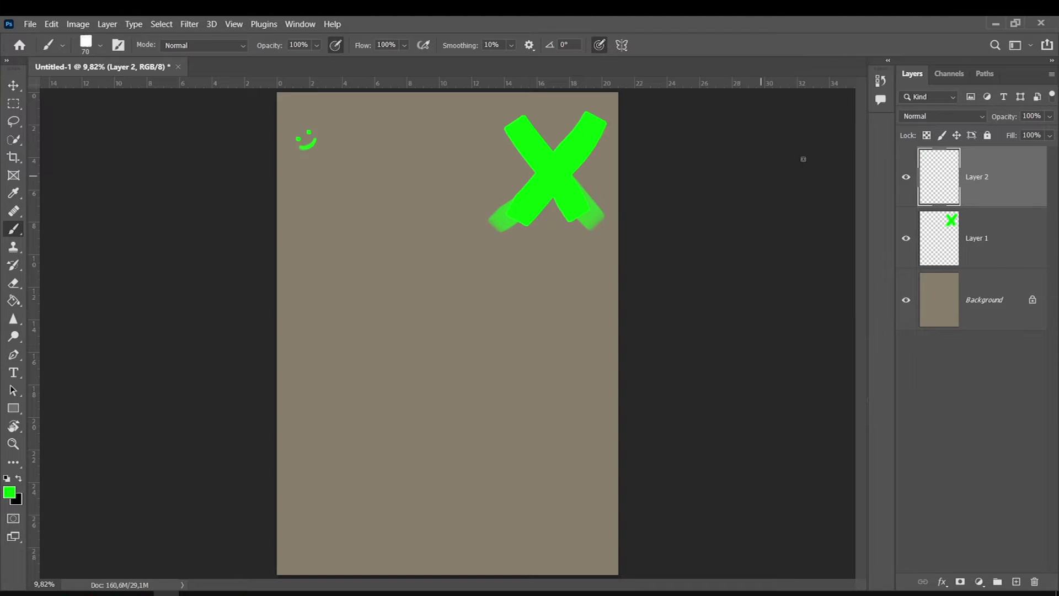
pyautogui.rightClick(883, 371)
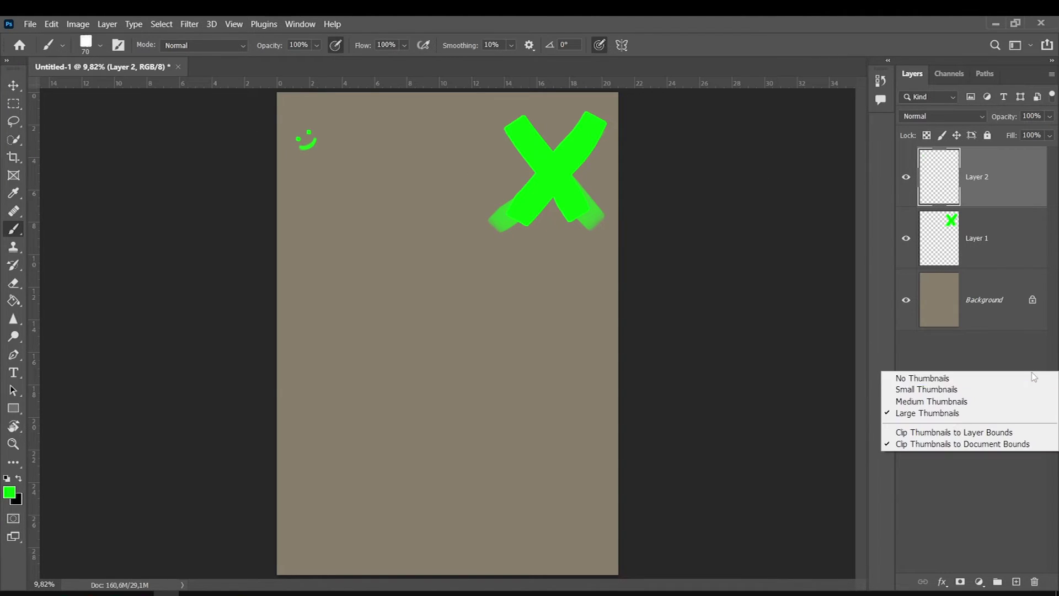
pyautogui.click(955, 433)
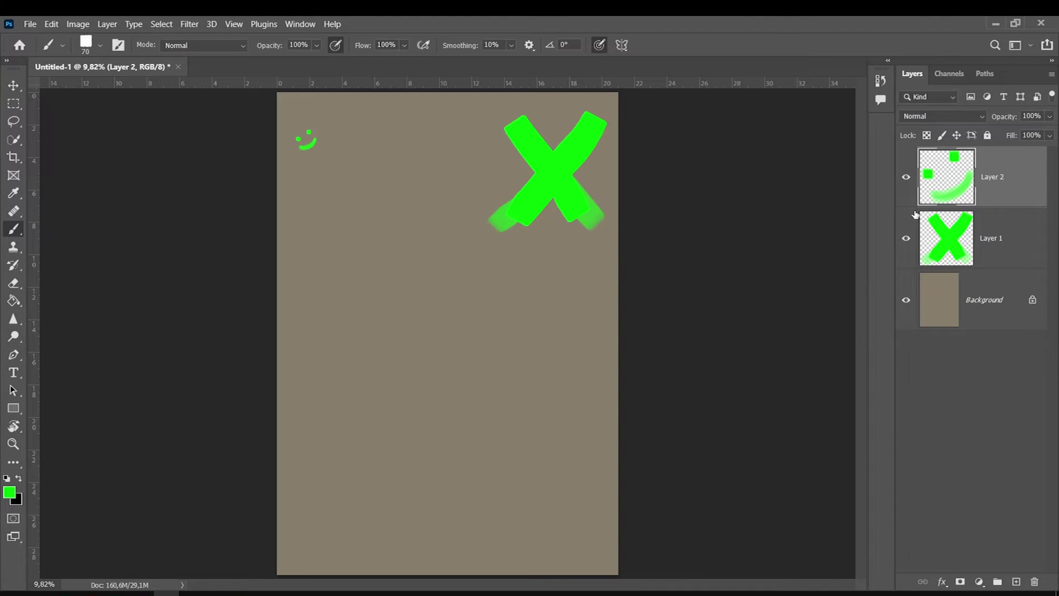
# Delete the smiley layer and the X layer, keeping only the background.
pyautogui.press('Delete')
pyautogui.press('Delete')
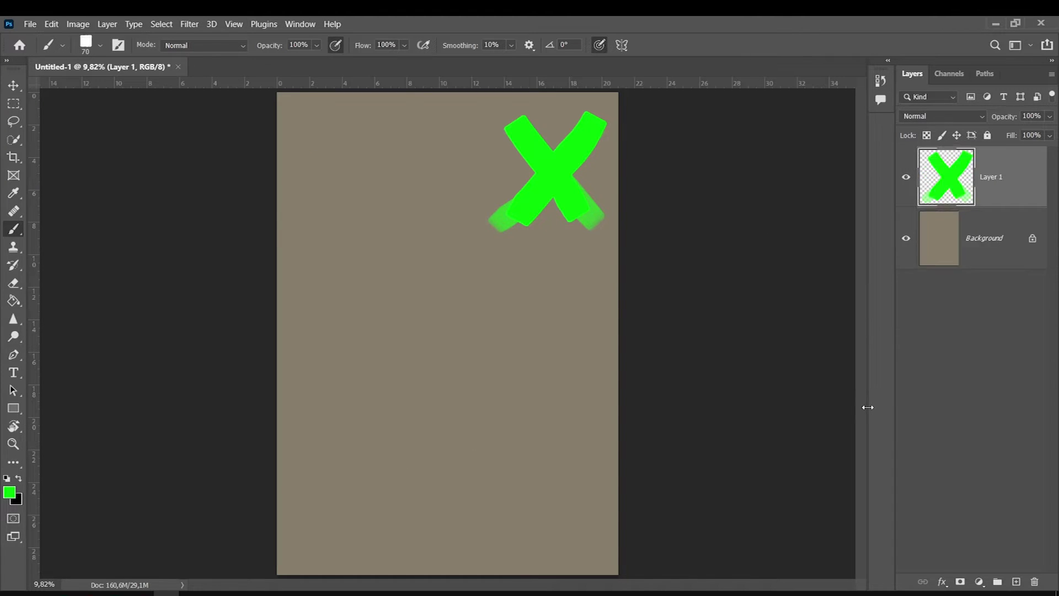
# Show the Actions panel and extend its panel group downward so more actions are listed.
pyautogui.click(300, 24)
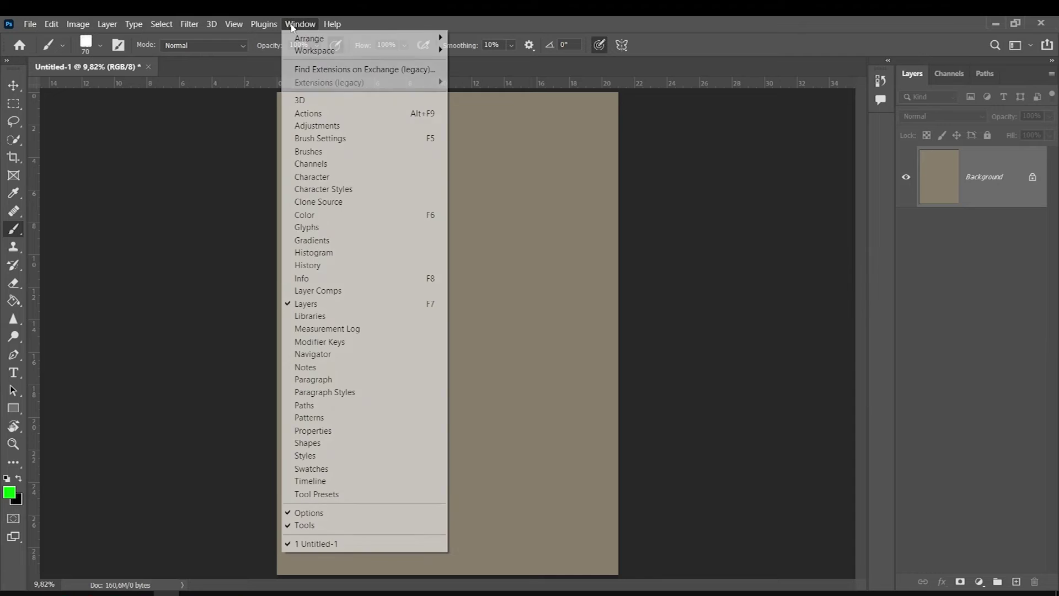
pyautogui.click(320, 114)
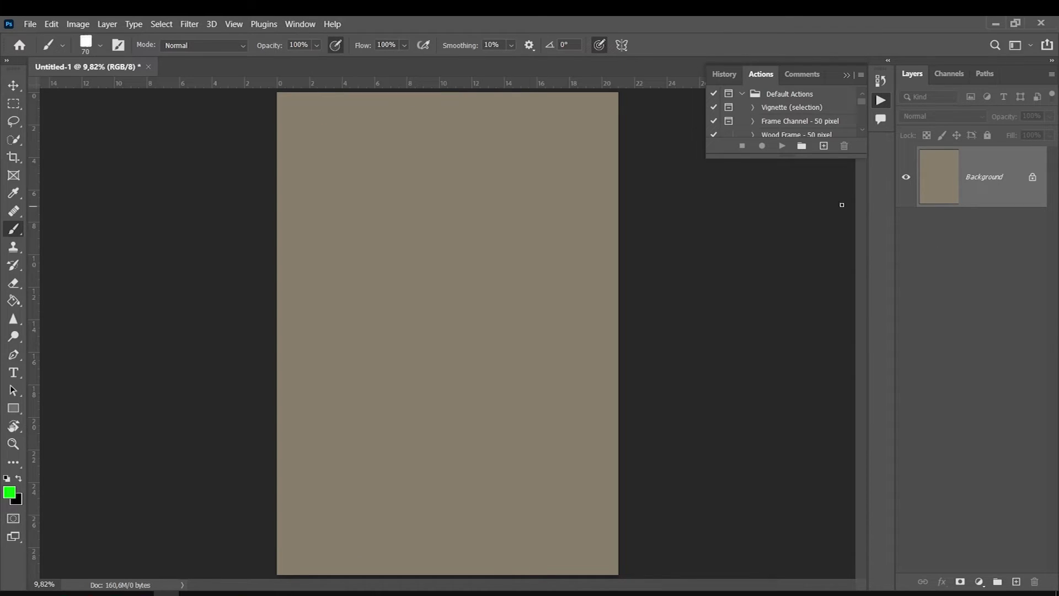
pyautogui.moveTo(792, 158); pyautogui.dragTo(782, 330)
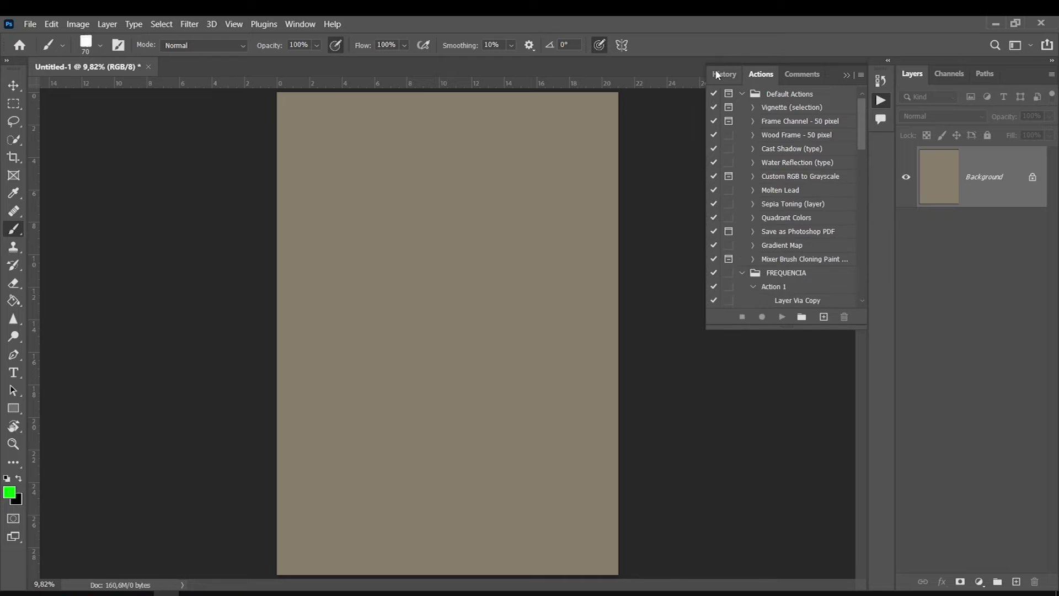
# Step back through the history states to earlier brush strokes and return to the last layer deletion.
pyautogui.click(721, 79)
pyautogui.moveTo(866, 245)
pyautogui.mouseDown()
pyautogui.moveTo(869, 144)
pyautogui.moveTo(862, 264)
pyautogui.mouseUp()
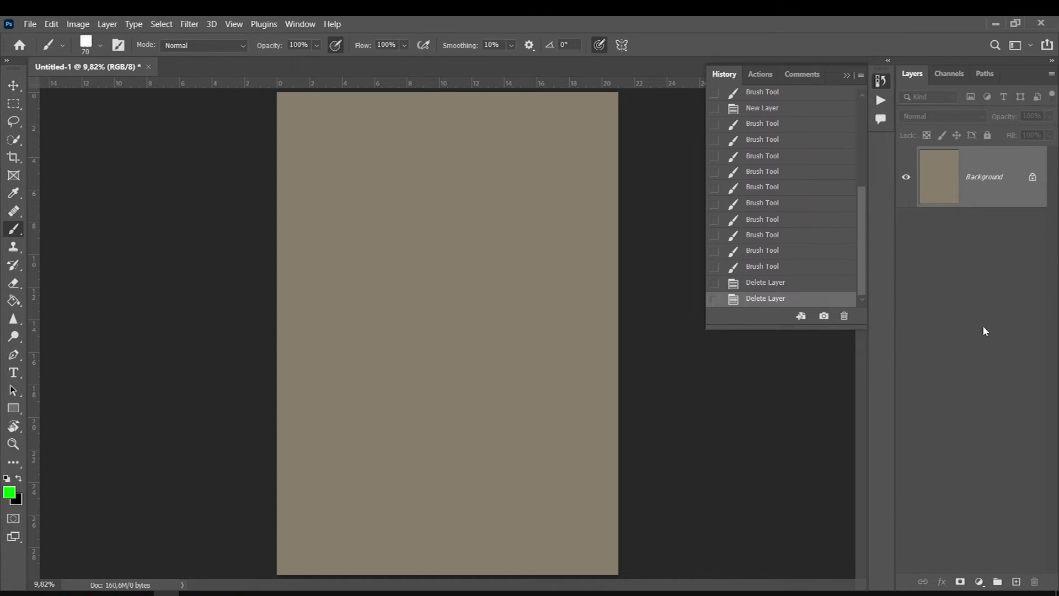
pyautogui.click(754, 281)
pyautogui.click(761, 266)
pyautogui.click(763, 250)
pyautogui.click(763, 234)
pyautogui.click(768, 219)
pyautogui.click(772, 202)
pyautogui.click(773, 187)
pyautogui.click(773, 171)
pyautogui.click(771, 156)
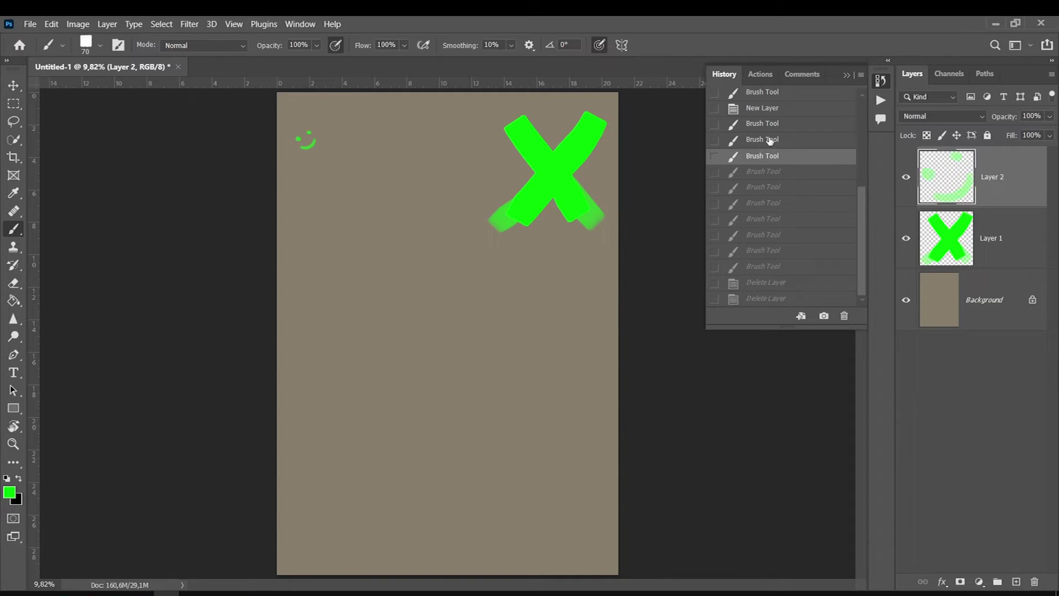
pyautogui.click(771, 140)
pyautogui.click(778, 266)
pyautogui.click(774, 283)
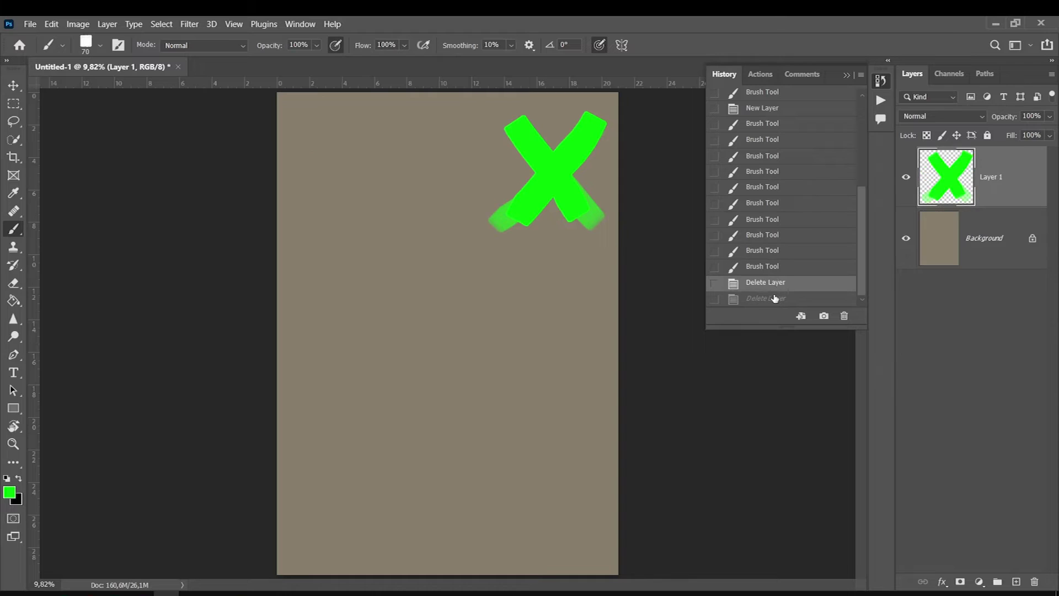
pyautogui.click(774, 299)
pyautogui.moveTo(863, 220)
pyautogui.mouseDown()
pyautogui.moveTo(861, 124)
pyautogui.moveTo(866, 231)
pyautogui.mouseUp()
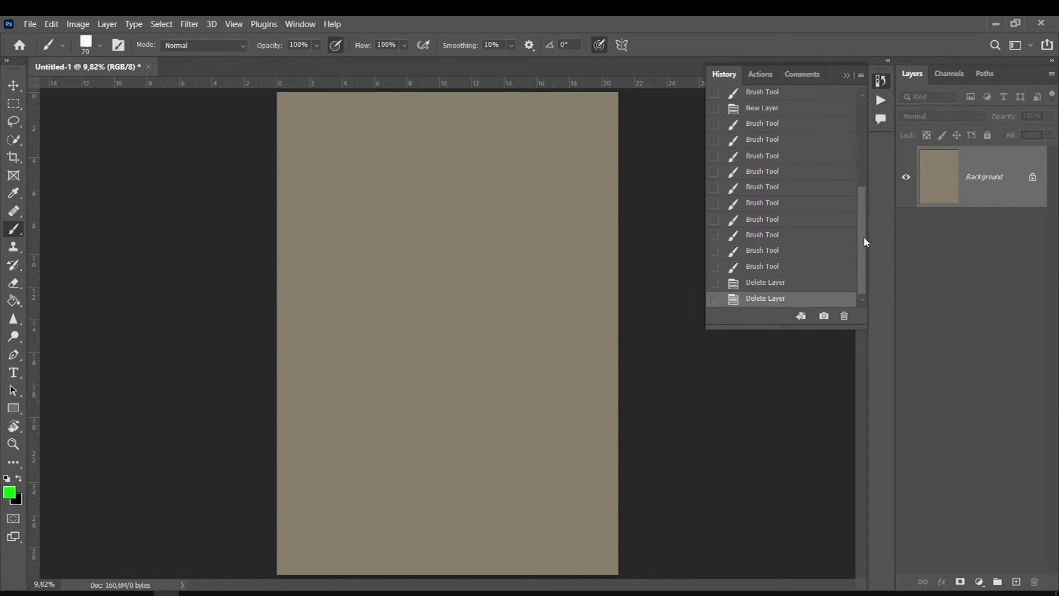
# Collapse the History panel to its icon, trying out expanding and collapsing it repeatedly.
pyautogui.click(846, 76)
pyautogui.click(878, 82)
pyautogui.click(878, 82)
pyautogui.click(878, 81)
pyautogui.click(878, 82)
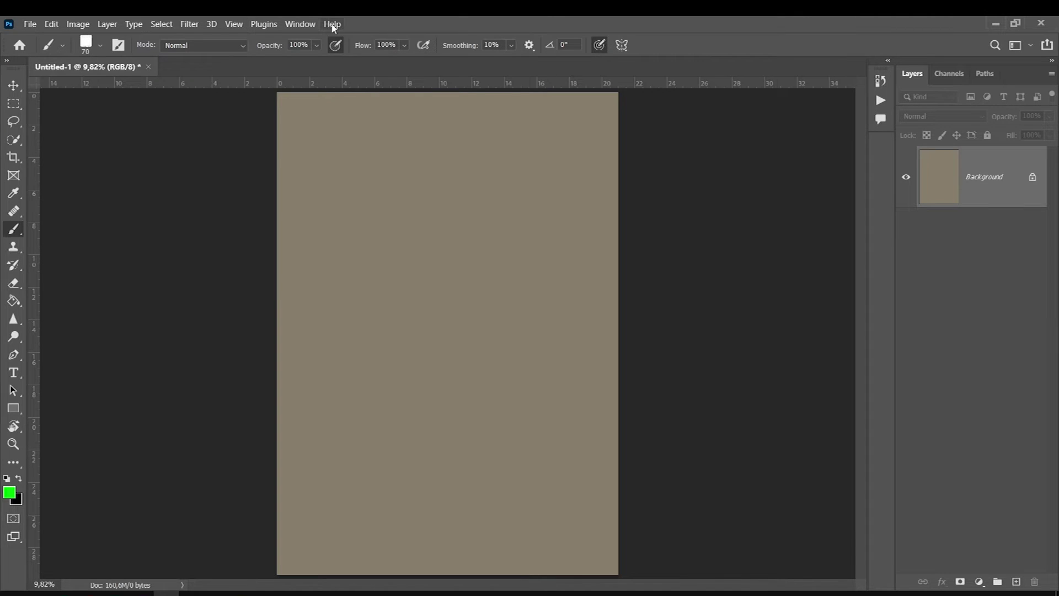
# Add the Character panel to the workspace and collapse it to its icon.
pyautogui.click(309, 26)
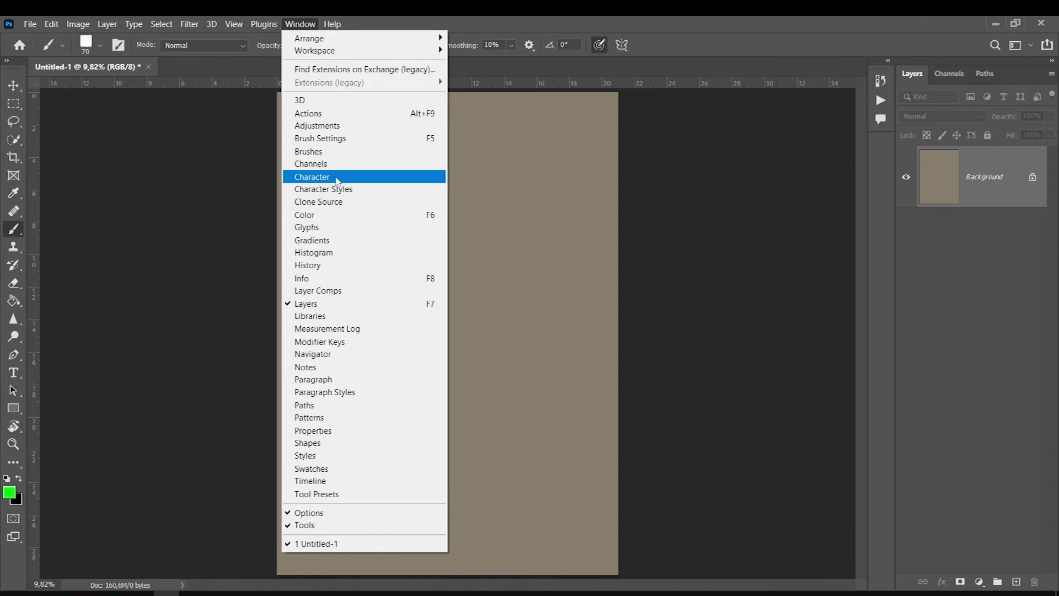
pyautogui.click(332, 180)
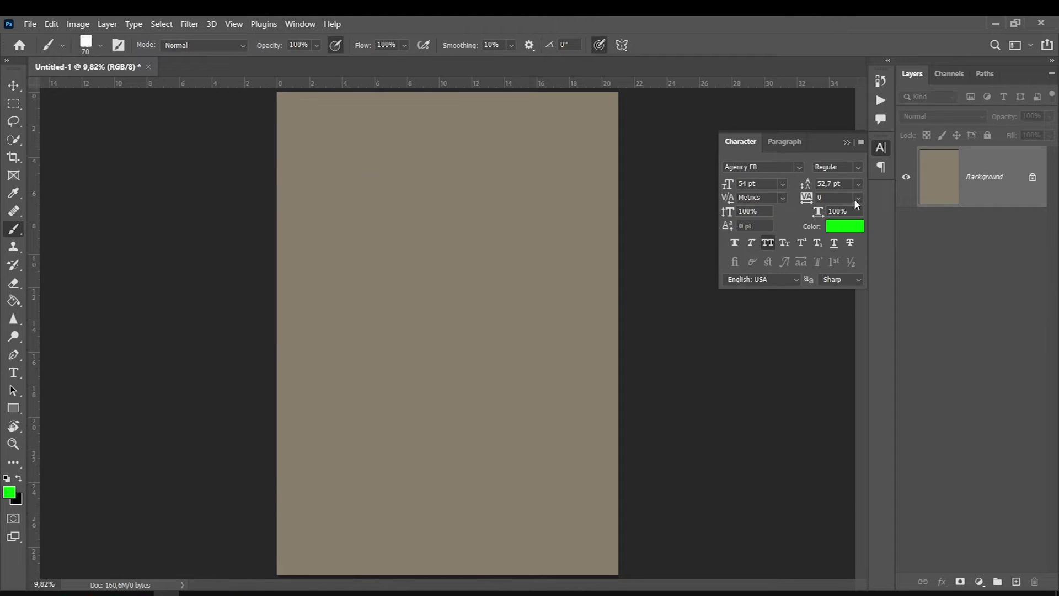
pyautogui.click(848, 143)
pyautogui.click(877, 153)
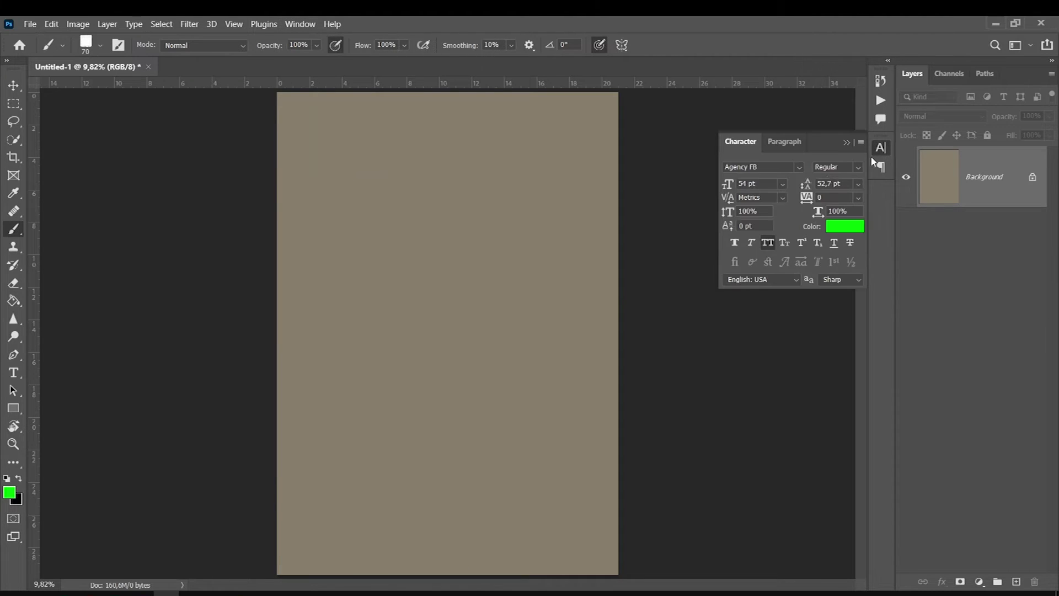
pyautogui.click(847, 143)
# Add the Navigator panel to the workspace.
pyautogui.click(301, 24)
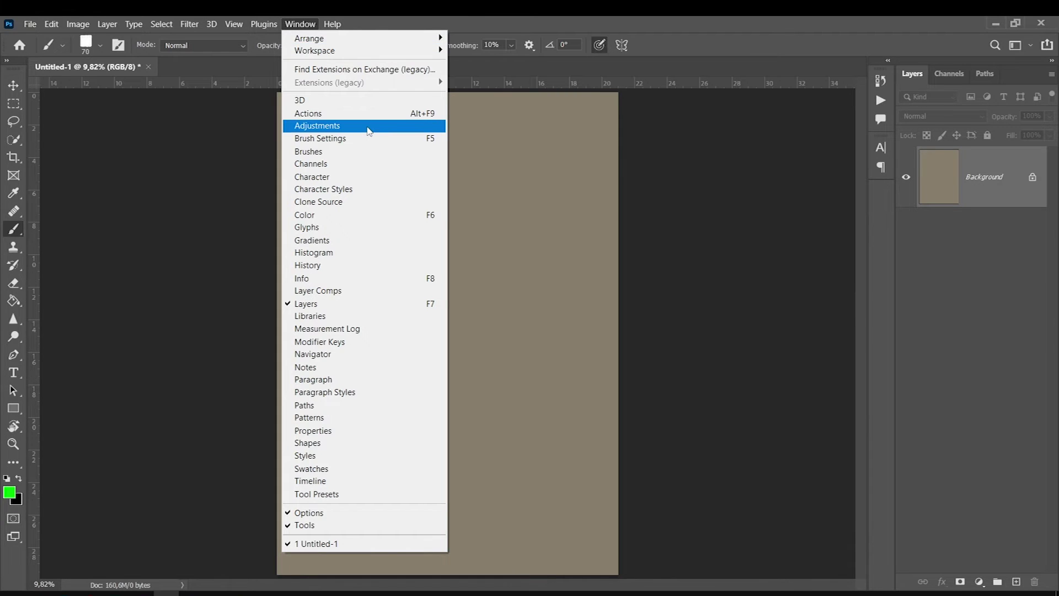
pyautogui.click(297, 24)
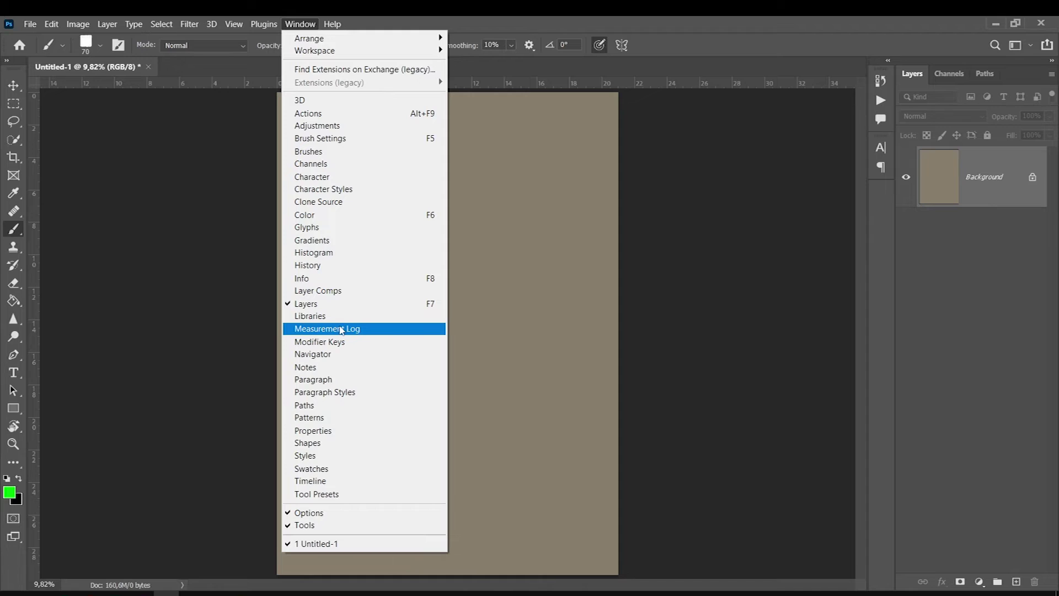
pyautogui.click(407, 354)
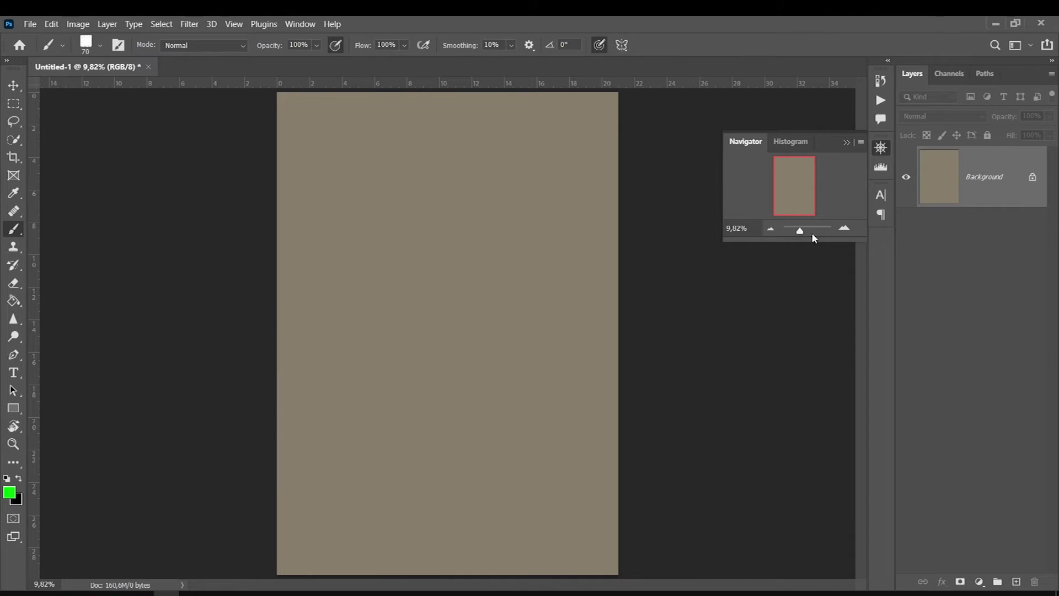
# Remove the Histogram panel and the Comments panel from the collapsed icon dock, keeping Navigator.
pyautogui.click(882, 149)
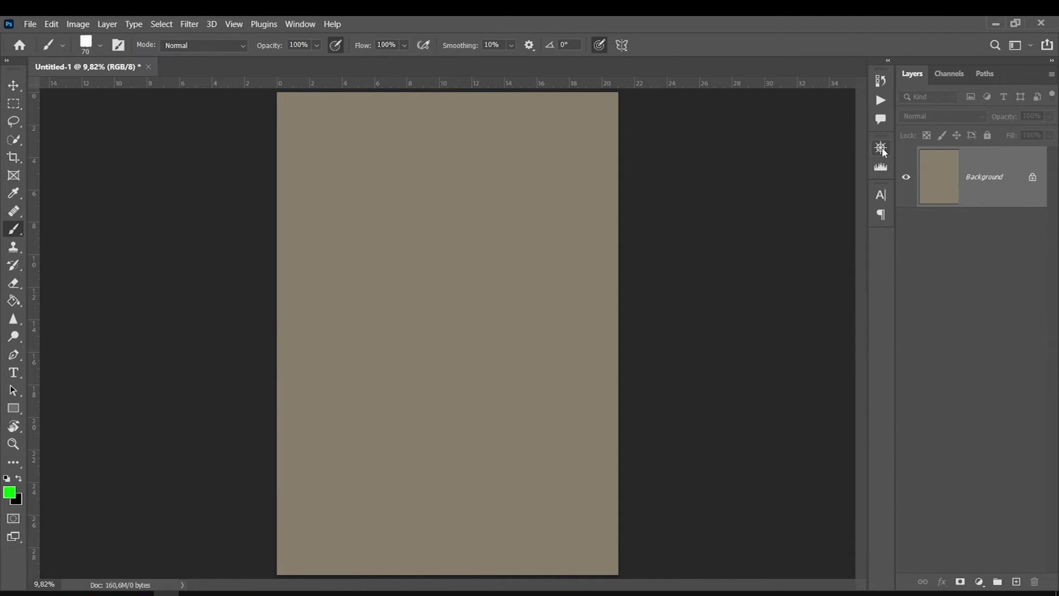
pyautogui.click(881, 149)
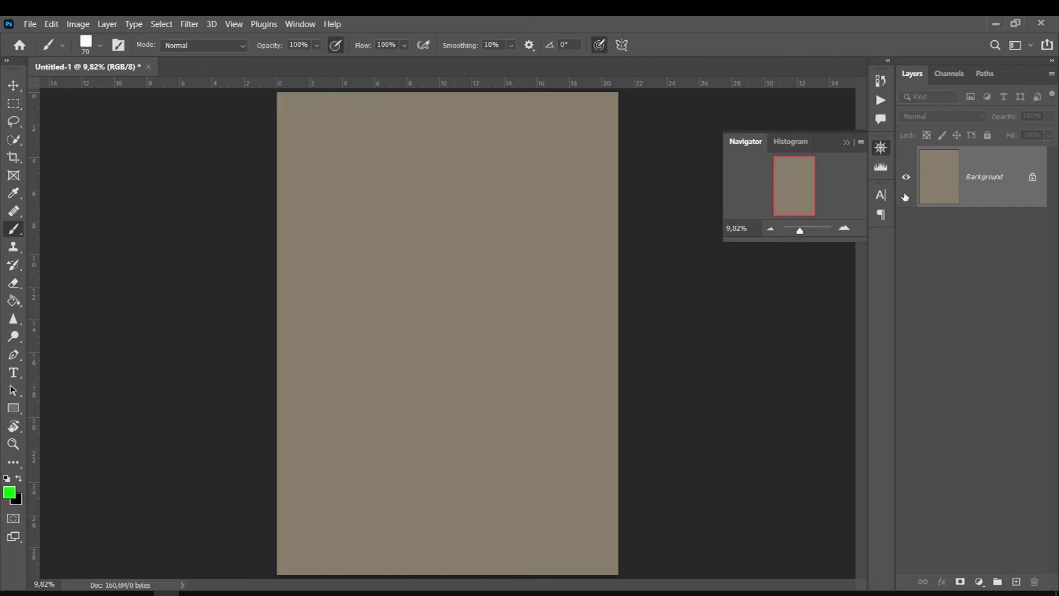
pyautogui.click(881, 168)
pyautogui.moveTo(884, 174); pyautogui.dragTo(762, 246)
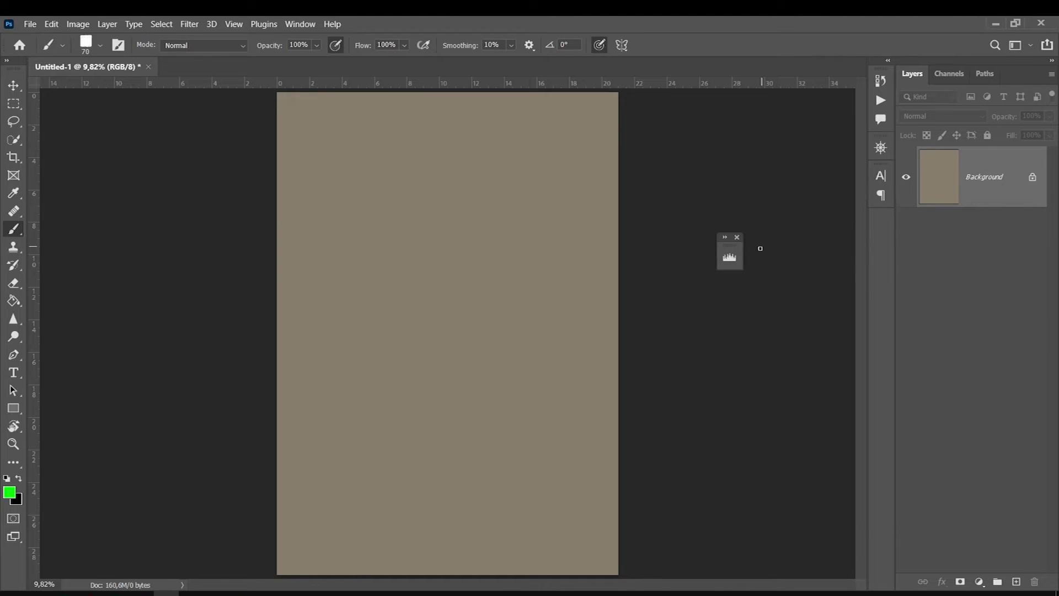
pyautogui.click(738, 239)
pyautogui.moveTo(881, 119); pyautogui.dragTo(804, 162)
pyautogui.click(777, 155)
# Check the History and Actions panels by expanding and collapsing them, and remove the Actions panel from the icon dock.
pyautogui.click(881, 80)
pyautogui.click(880, 80)
pyautogui.click(884, 101)
pyautogui.click(885, 100)
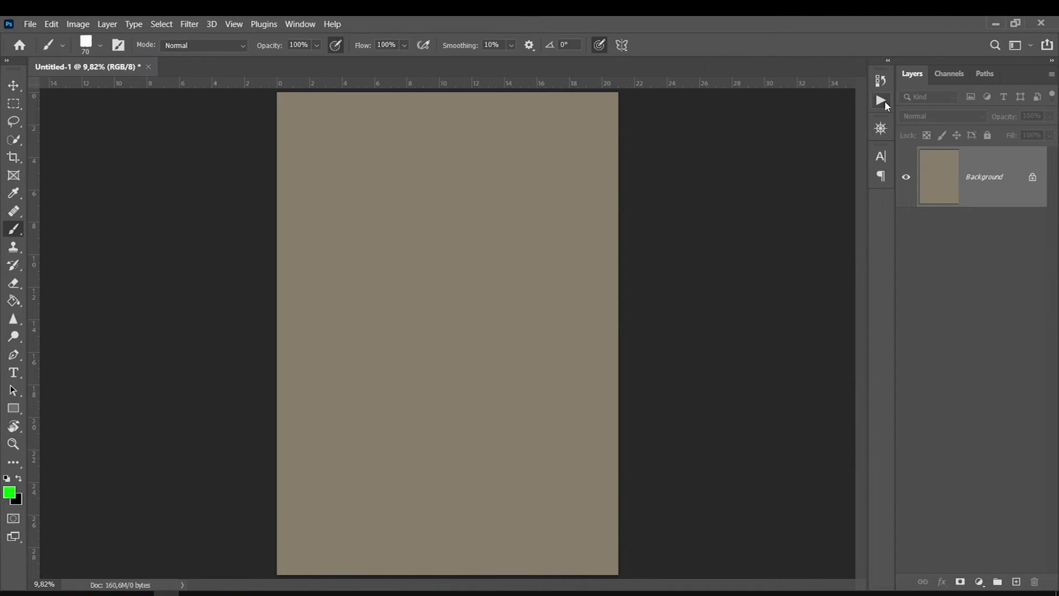
pyautogui.click(881, 103)
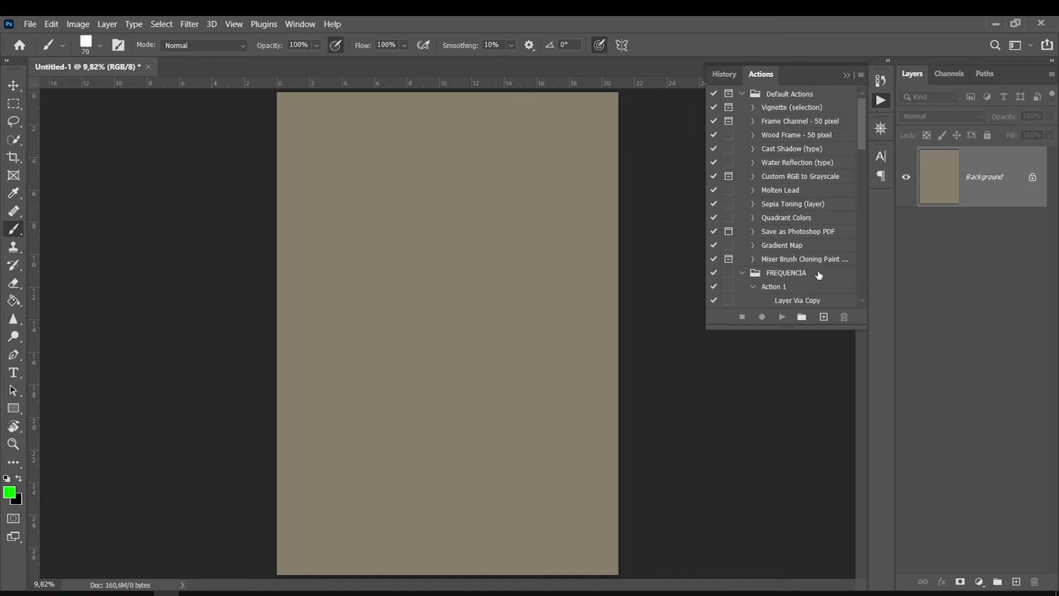
pyautogui.click(881, 100)
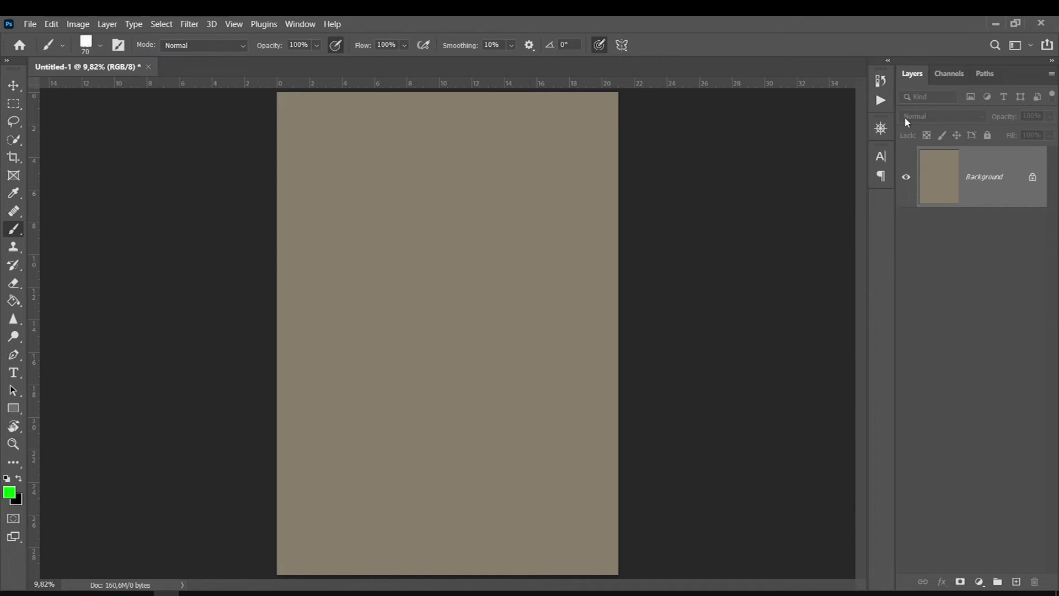
pyautogui.moveTo(885, 100); pyautogui.dragTo(741, 164)
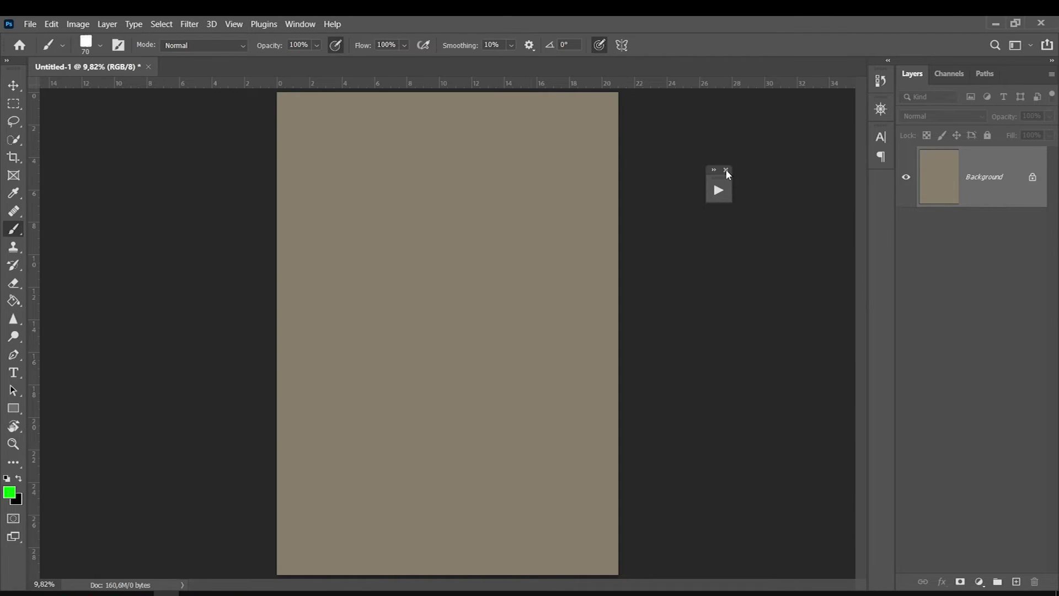
pyautogui.click(726, 169)
# Check the docked Character and Paragraph panels, and make the expanded Navigator panel taller to enlarge its preview.
pyautogui.click(881, 109)
pyautogui.click(881, 136)
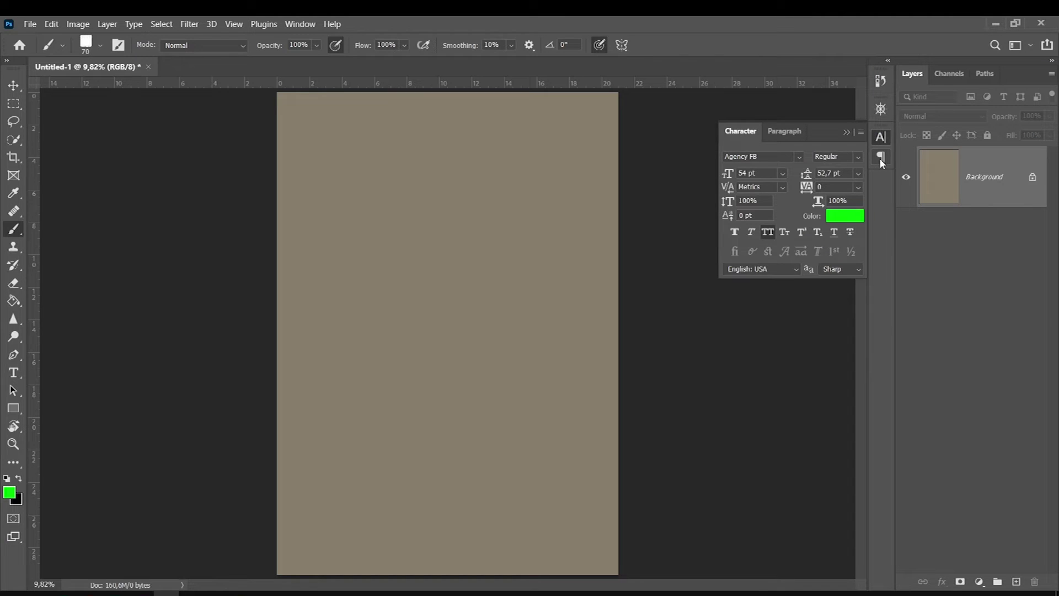
pyautogui.click(881, 158)
pyautogui.click(882, 158)
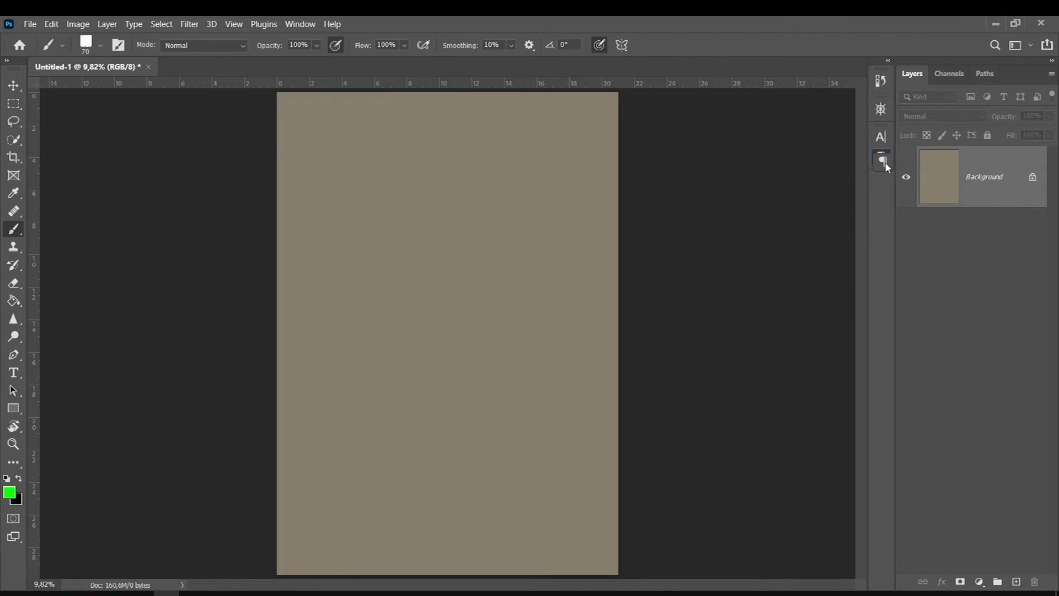
pyautogui.click(880, 109)
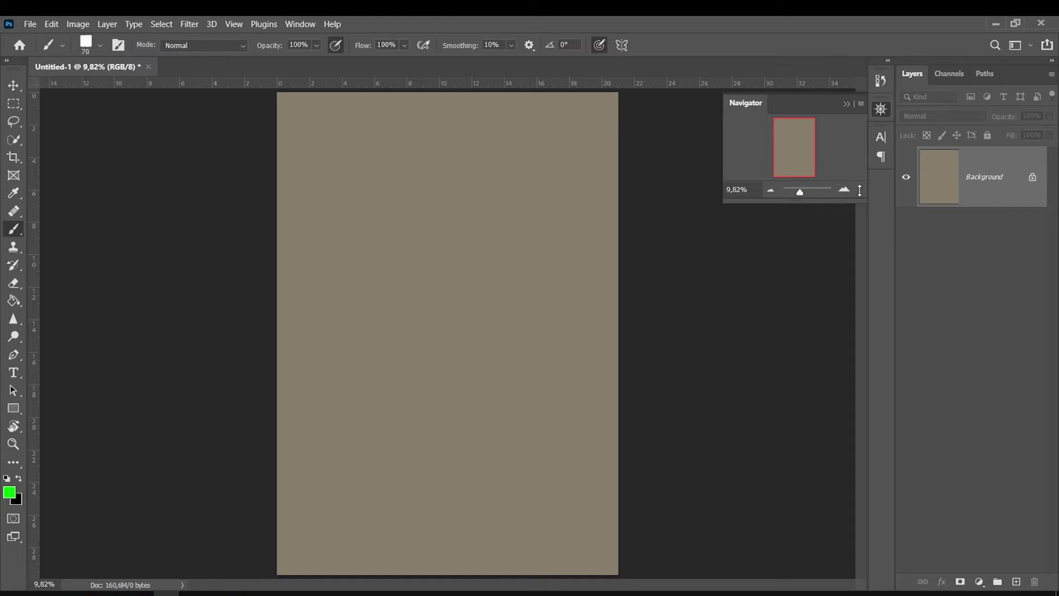
pyautogui.moveTo(829, 206); pyautogui.dragTo(818, 253)
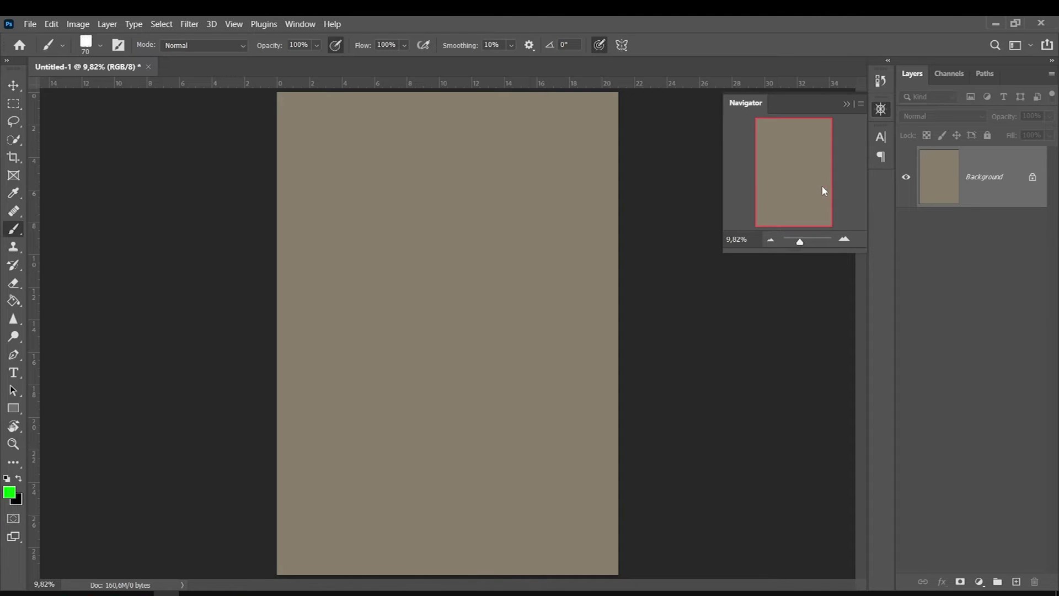
# Add a new layer and paint a green X, an O and an exclamation mark on it with the Brush tool.
pyautogui.click(1016, 582)
pyautogui.moveTo(541, 114); pyautogui.dragTo(602, 228)
pyautogui.moveTo(604, 118); pyautogui.dragTo(516, 206)
pyautogui.press('[')
pyautogui.press('[')
pyautogui.press('[')
pyautogui.press('[')
pyautogui.moveTo(375, 166)
pyautogui.mouseDown()
pyautogui.moveTo(312, 190)
pyautogui.moveTo(325, 180)
pyautogui.mouseUp()
pyautogui.moveTo(554, 299)
pyautogui.mouseDown()
pyautogui.moveTo(550, 347)
pyautogui.moveTo(553, 292)
pyautogui.moveTo(548, 428)
pyautogui.mouseUp()
pyautogui.press(']')
pyautogui.click(546, 469)
pyautogui.press('[')
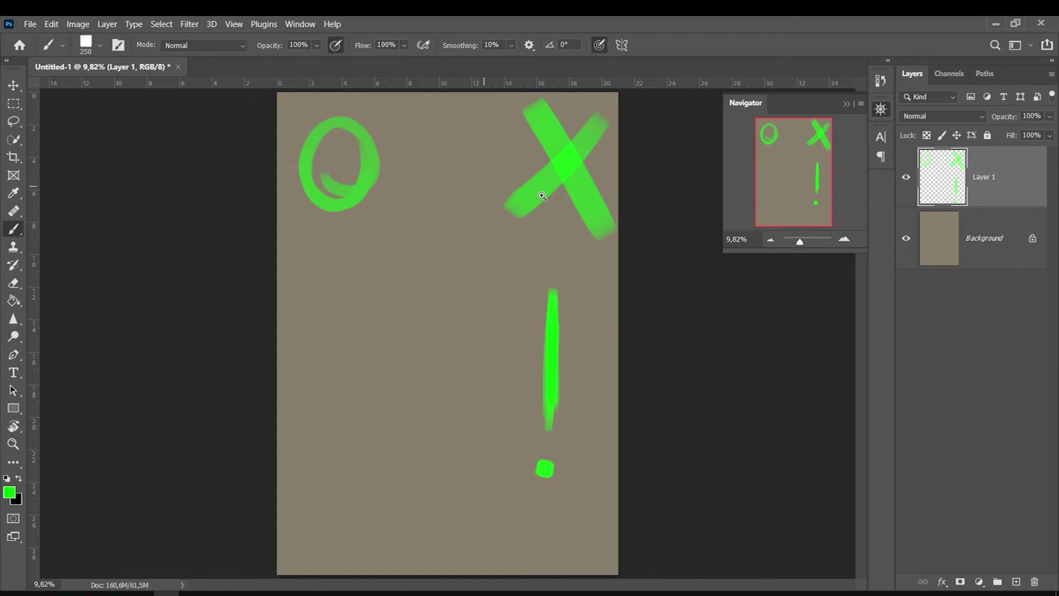
# Reduce the brush to 70 px and trace green strokes along the sides and lower part of the O.
pyautogui.keyDown('ctrl'); pyautogui.click(342, 159); pyautogui.keyUp('ctrl')
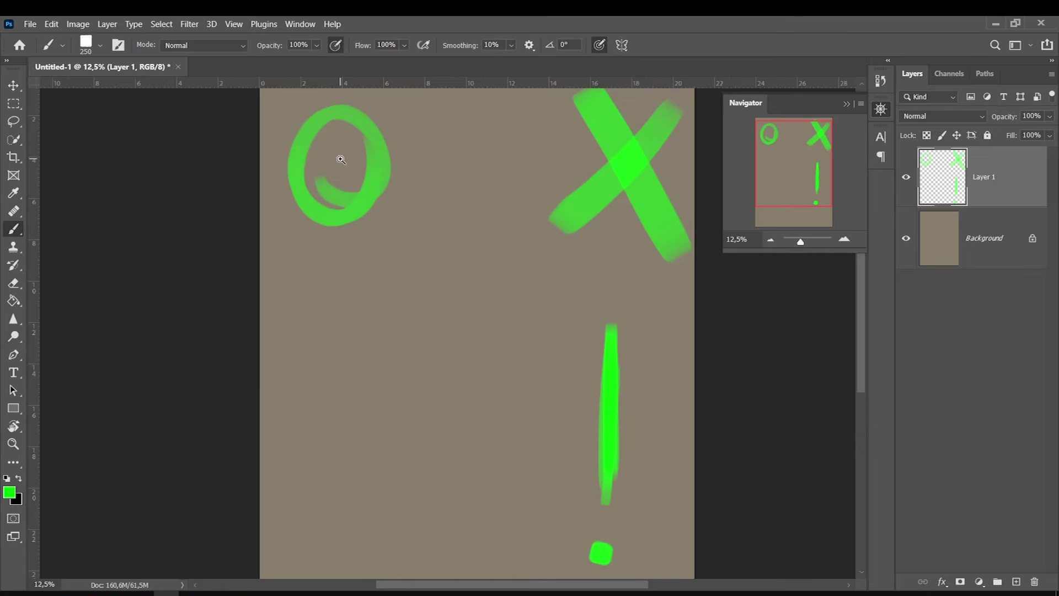
pyautogui.keyDown('ctrl'); pyautogui.click(342, 159); pyautogui.keyUp('ctrl')
pyautogui.keyDown('ctrl'); pyautogui.click(341, 160); pyautogui.keyUp('ctrl')
pyautogui.moveTo(526, 291); pyautogui.dragTo(617, 390)
pyautogui.press('[')
pyautogui.press('[')
pyautogui.press('[')
pyautogui.press('[')
pyautogui.press('[')
pyautogui.press('[')
pyautogui.press('[')
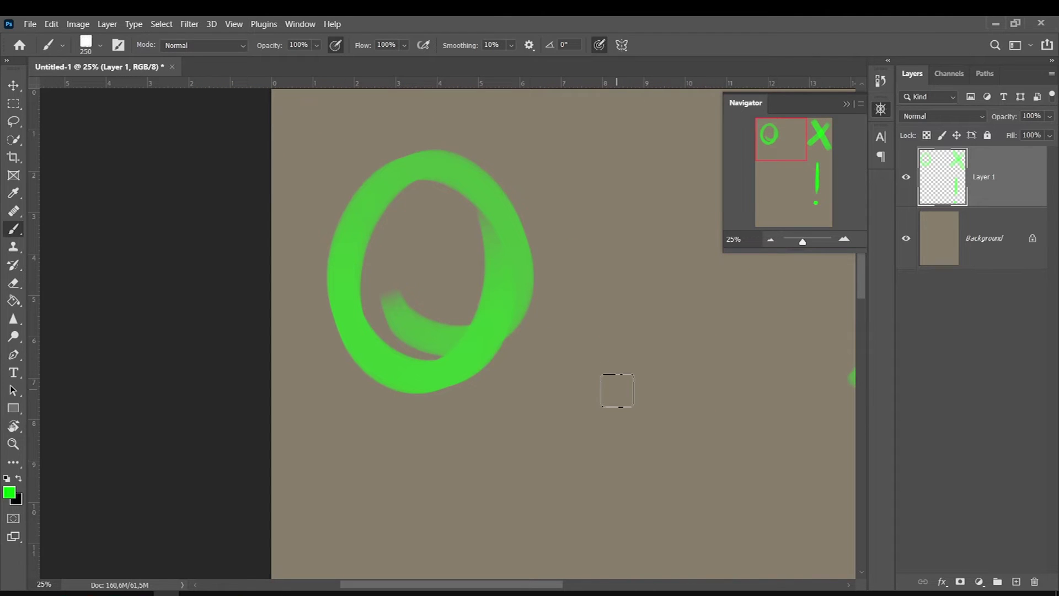
pyautogui.moveTo(493, 199)
pyautogui.mouseDown()
pyautogui.moveTo(492, 344)
pyautogui.moveTo(420, 382)
pyautogui.moveTo(346, 353)
pyautogui.moveTo(454, 332)
pyautogui.moveTo(345, 316)
pyautogui.moveTo(360, 319)
pyautogui.moveTo(352, 189)
pyautogui.mouseUp()
# Reduce the brush to 60 px and trace more green strokes around the top and sides of the O.
pyautogui.press('[')
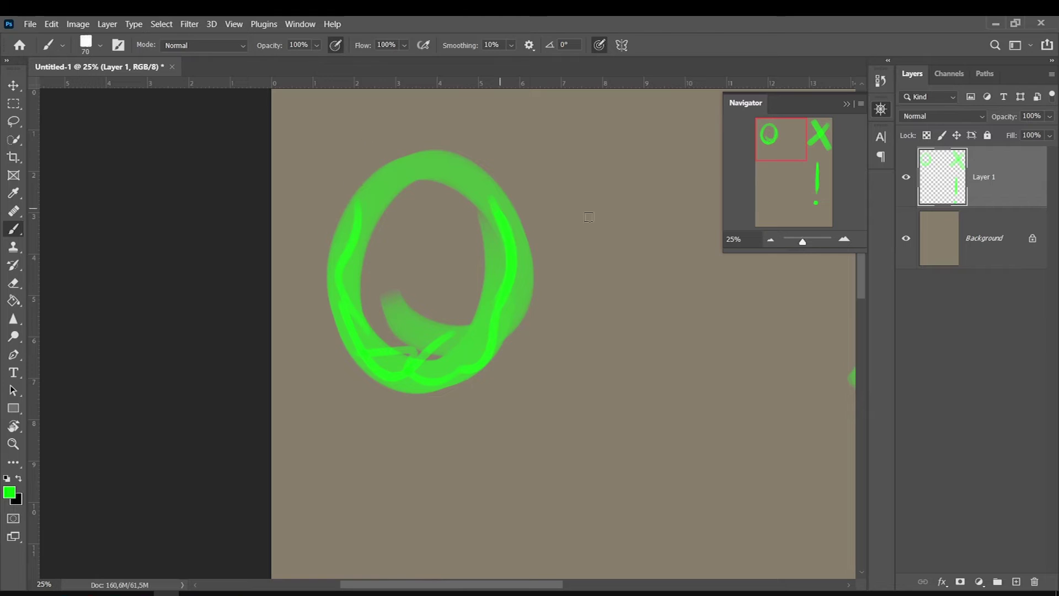
pyautogui.moveTo(342, 275)
pyautogui.mouseDown()
pyautogui.moveTo(354, 193)
pyautogui.moveTo(386, 161)
pyautogui.moveTo(452, 163)
pyautogui.moveTo(495, 202)
pyautogui.mouseUp()
pyautogui.press('[')
pyautogui.moveTo(491, 218)
pyautogui.mouseDown()
pyautogui.moveTo(515, 266)
pyautogui.moveTo(493, 201)
pyautogui.moveTo(424, 187)
pyautogui.moveTo(380, 209)
pyautogui.mouseUp()
pyautogui.moveTo(379, 191)
pyautogui.mouseDown()
pyautogui.moveTo(354, 280)
pyautogui.moveTo(364, 321)
pyautogui.mouseUp()
pyautogui.moveTo(348, 248); pyautogui.dragTo(342, 295)
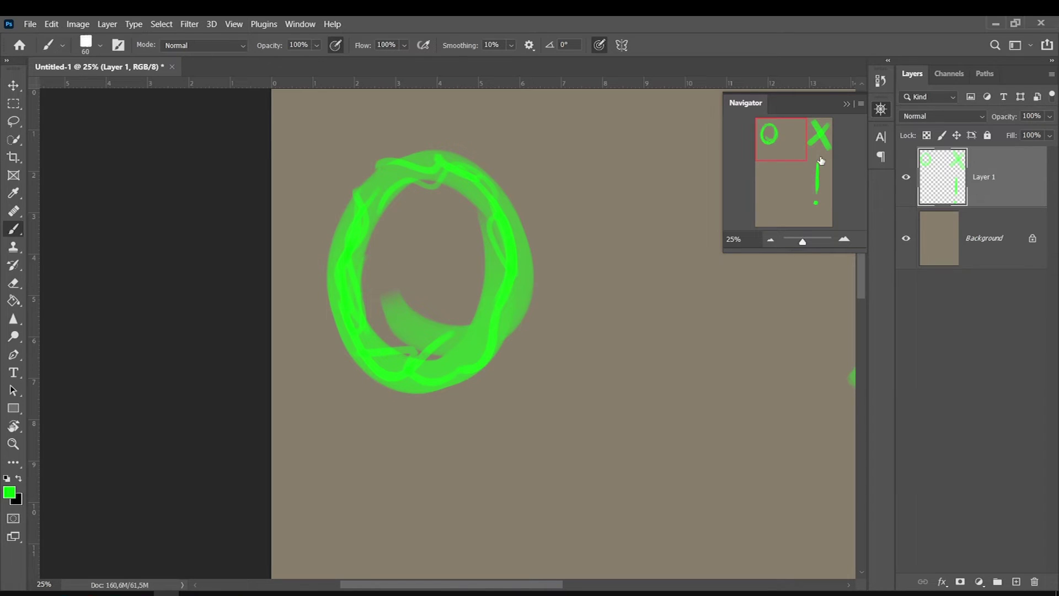
# Dock the Navigator panel above the Layers panel, try zooming and panning with it, and fit the canvas in view.
pyautogui.moveTo(746, 109); pyautogui.dragTo(928, 66)
pyautogui.moveTo(982, 212)
pyautogui.mouseDown()
pyautogui.moveTo(963, 213)
pyautogui.moveTo(980, 213)
pyautogui.mouseUp()
pyautogui.scroll(3, 458, 210)
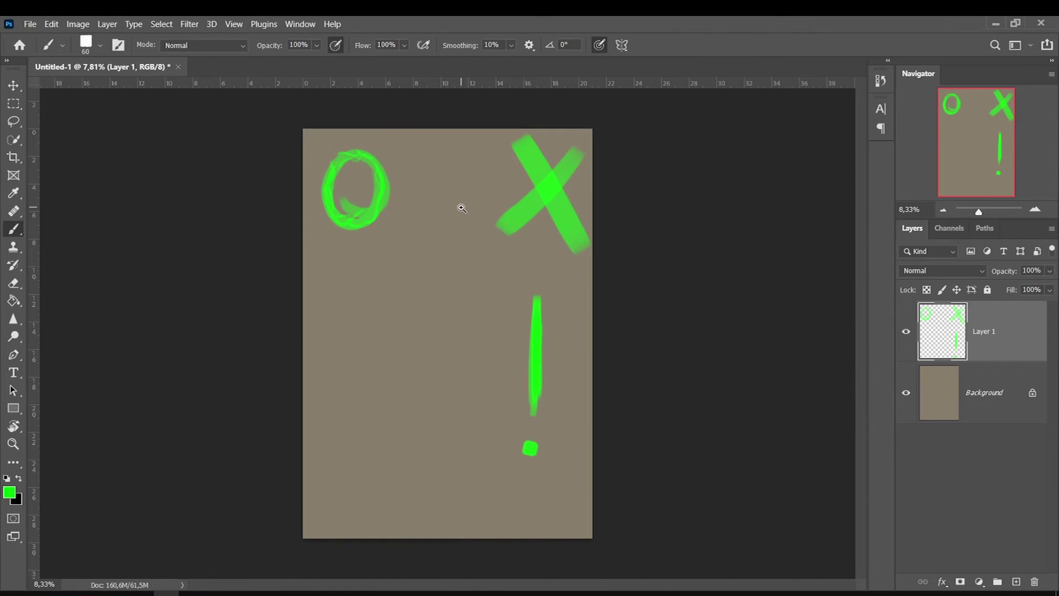
pyautogui.moveTo(964, 114); pyautogui.dragTo(947, 165)
pyautogui.scroll(1, 568, 197)
pyautogui.scroll(1, 567, 197)
pyautogui.hotkey('ctrl', '0')
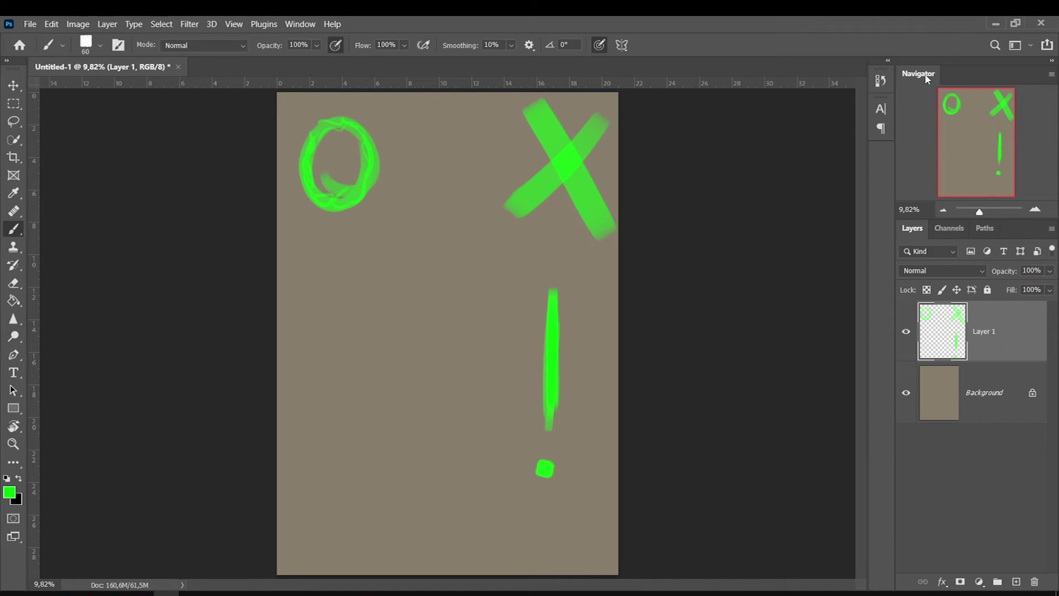
# Undock the Navigator panel from above the Layers panel and close it.
pyautogui.moveTo(927, 79); pyautogui.dragTo(442, 235)
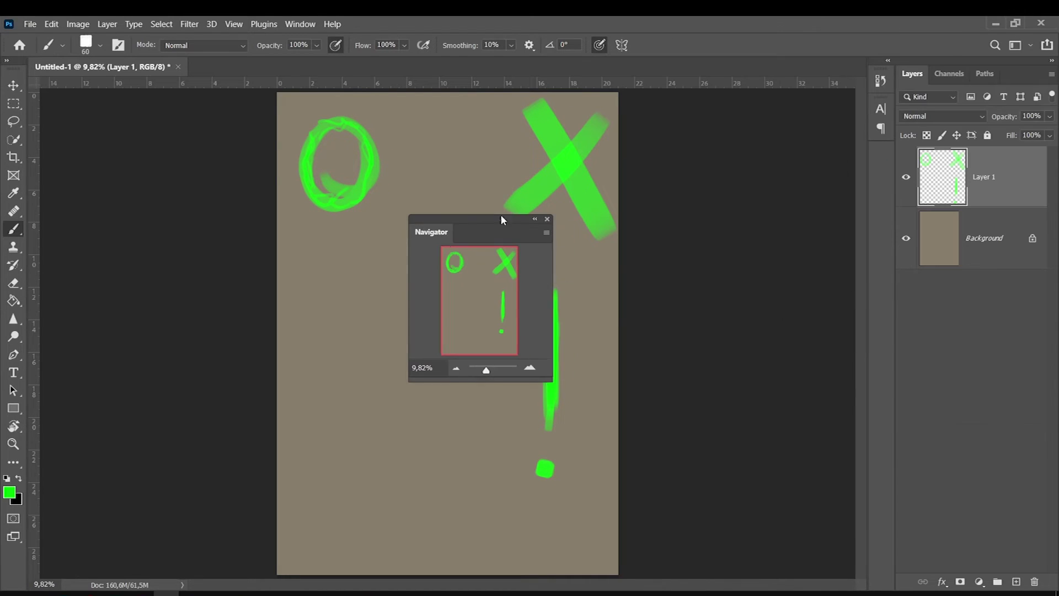
pyautogui.click(542, 221)
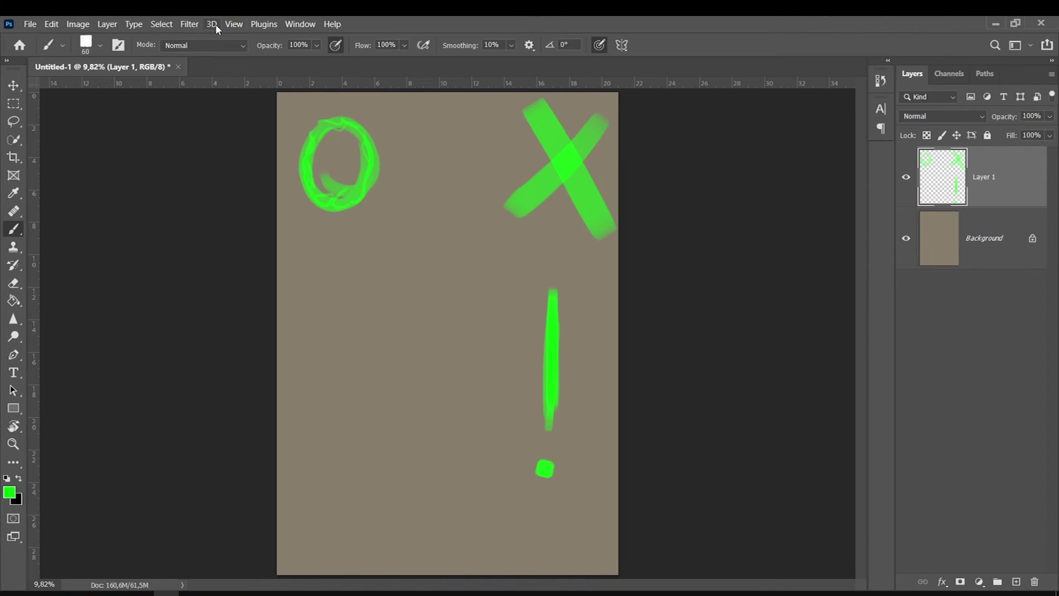
# Add the Brushes panel to the workspace and resize it to be taller and narrower.
pyautogui.click(276, 24)
pyautogui.moveTo(300, 24)
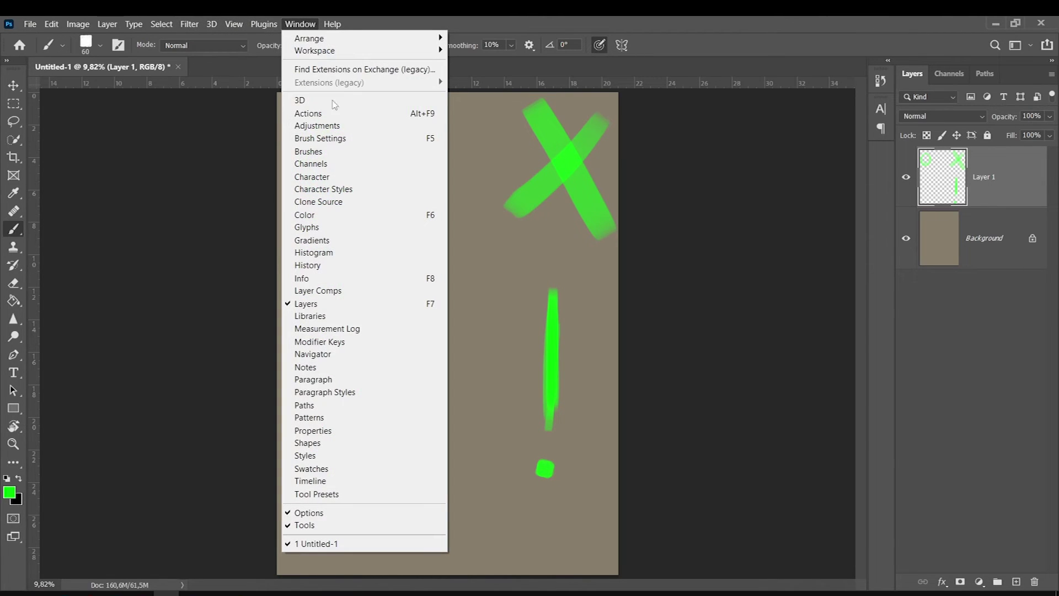
pyautogui.click(342, 153)
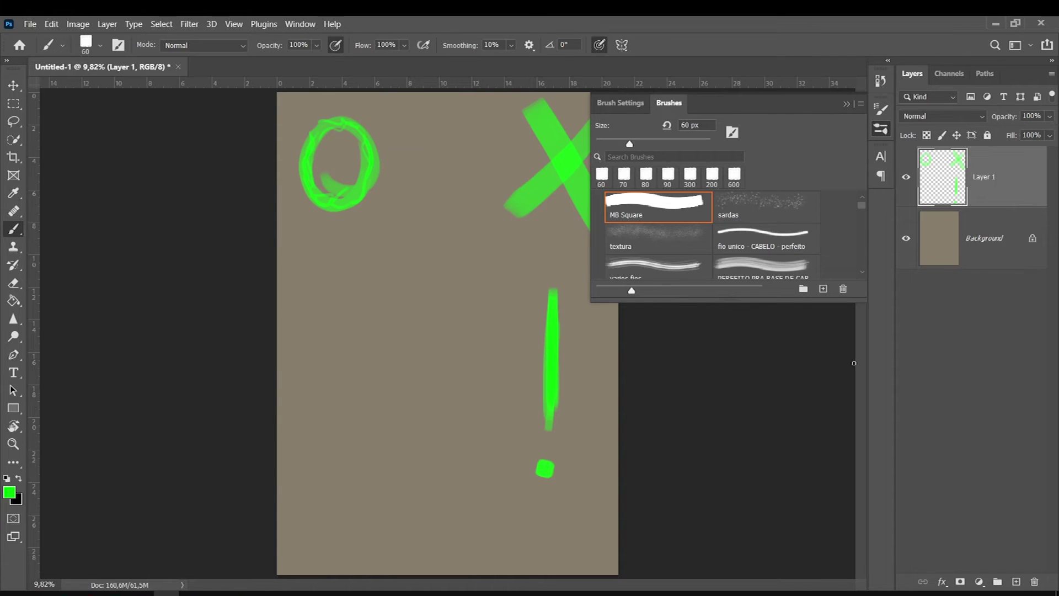
pyautogui.moveTo(799, 301); pyautogui.dragTo(803, 469)
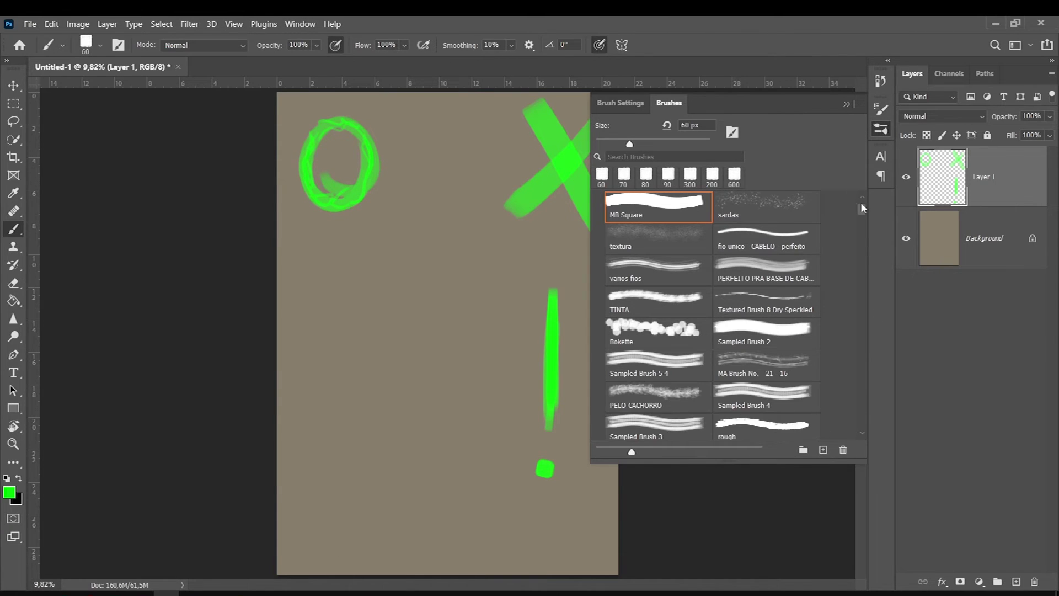
pyautogui.moveTo(591, 218); pyautogui.dragTo(708, 218)
pyautogui.moveTo(795, 464); pyautogui.dragTo(795, 562)
pyautogui.moveTo(724, 550)
pyautogui.mouseDown()
pyautogui.moveTo(743, 551)
pyautogui.moveTo(721, 551)
pyautogui.mouseUp()
# Try docking the Brushes panel as a column beside the toolbar, slightly narrower, and remove it again.
pyautogui.moveTo(814, 102)
pyautogui.mouseDown()
pyautogui.moveTo(134, 81)
pyautogui.moveTo(29, 103)
pyautogui.mouseUp()
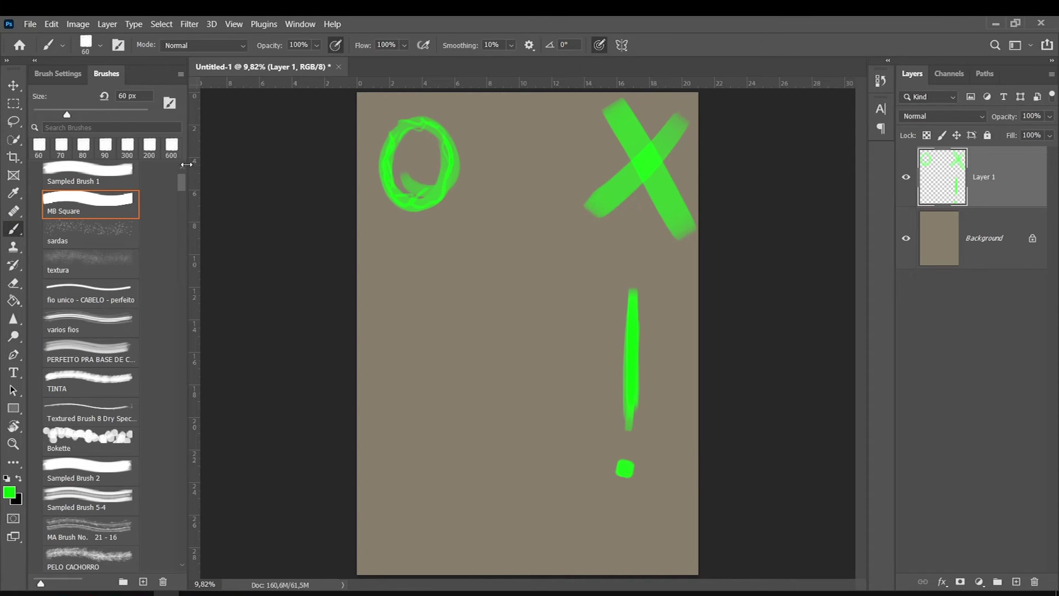
pyautogui.moveTo(186, 165); pyautogui.dragTo(182, 165)
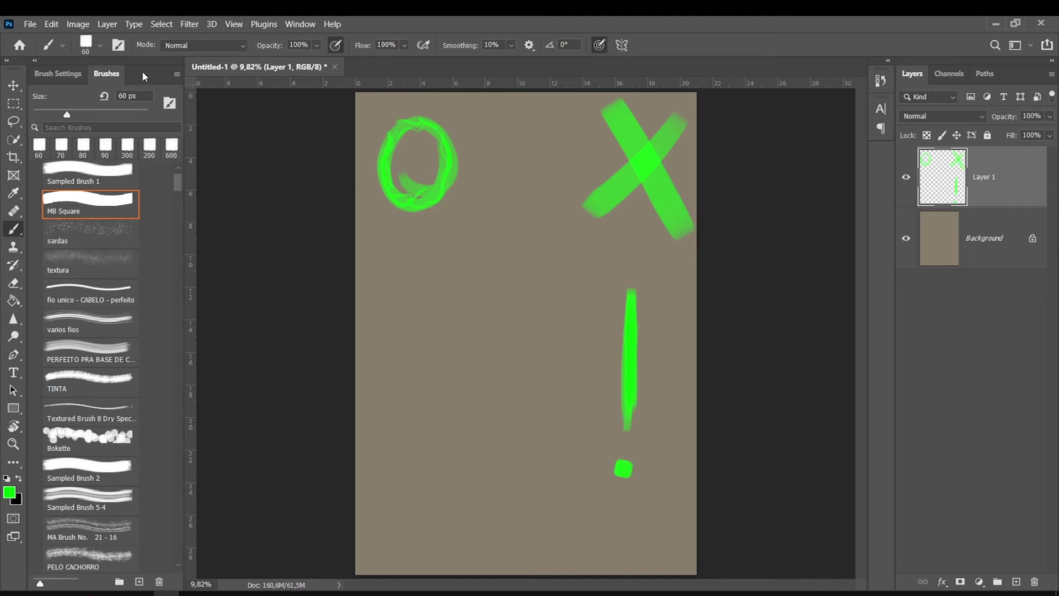
pyautogui.moveTo(142, 74); pyautogui.dragTo(345, 148)
pyautogui.click(386, 137)
# Examine the brush preset picker on the canvas, trying out its thumbnail size setting.
pyautogui.rightClick(460, 254)
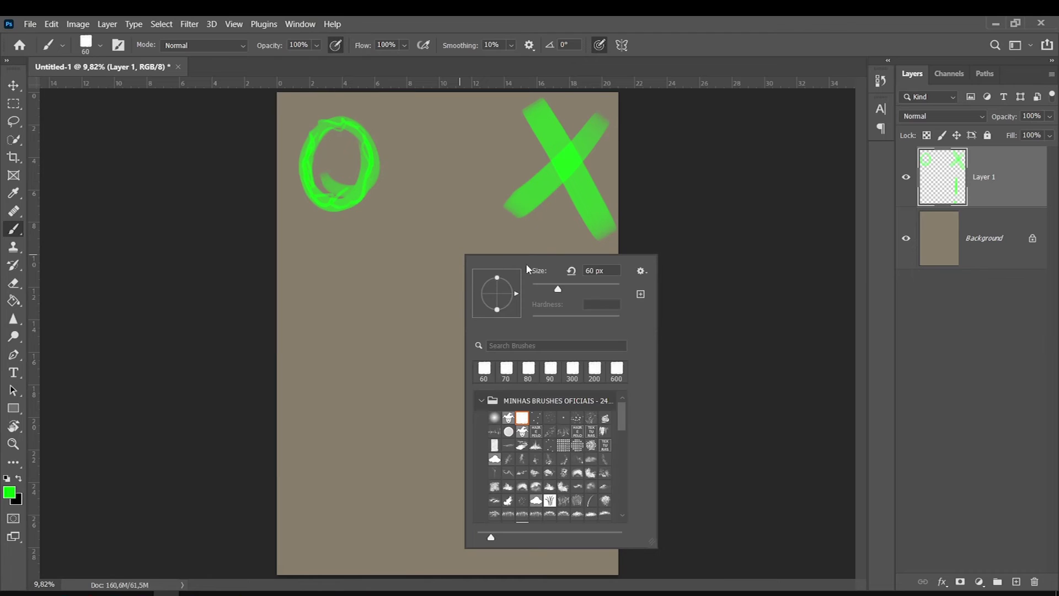
pyautogui.click(998, 186)
pyautogui.rightClick(480, 240)
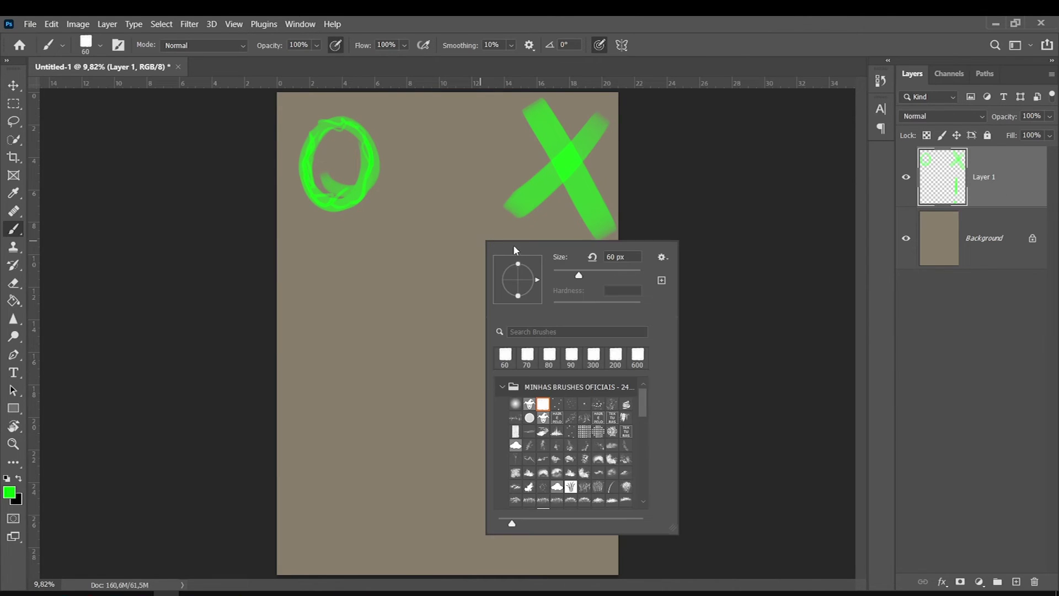
pyautogui.moveTo(512, 524)
pyautogui.mouseDown()
pyautogui.moveTo(526, 526)
pyautogui.moveTo(513, 526)
pyautogui.mouseUp()
pyautogui.moveTo(510, 523); pyautogui.dragTo(508, 523)
pyautogui.click(977, 313)
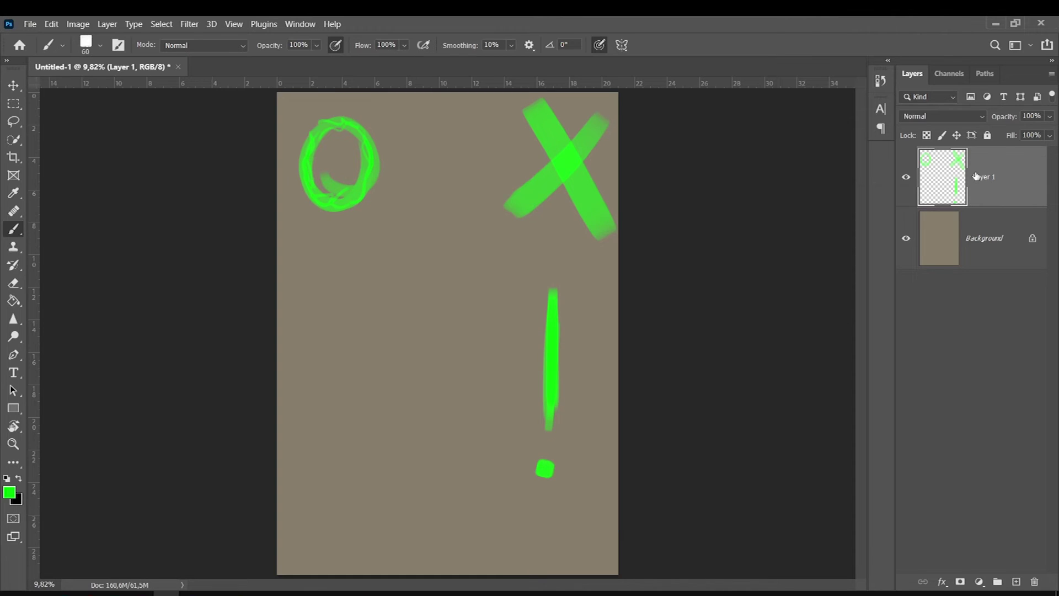
# Delete Layer 1 with the green test strokes.
pyautogui.press('Delete')
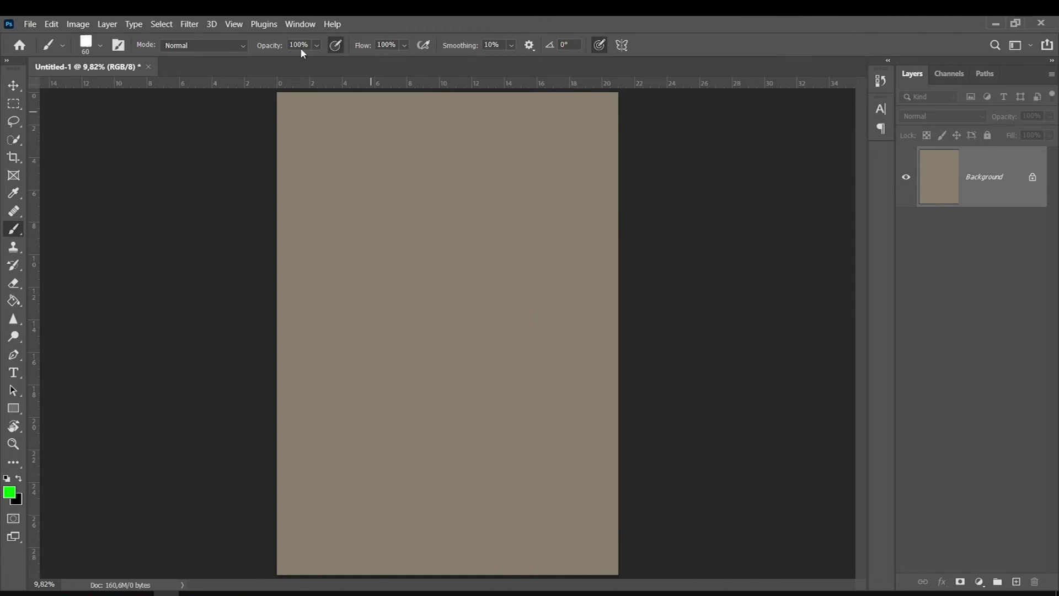
# Review the available workspaces and the New Workspace capture options without saving a workspace.
pyautogui.click(290, 28)
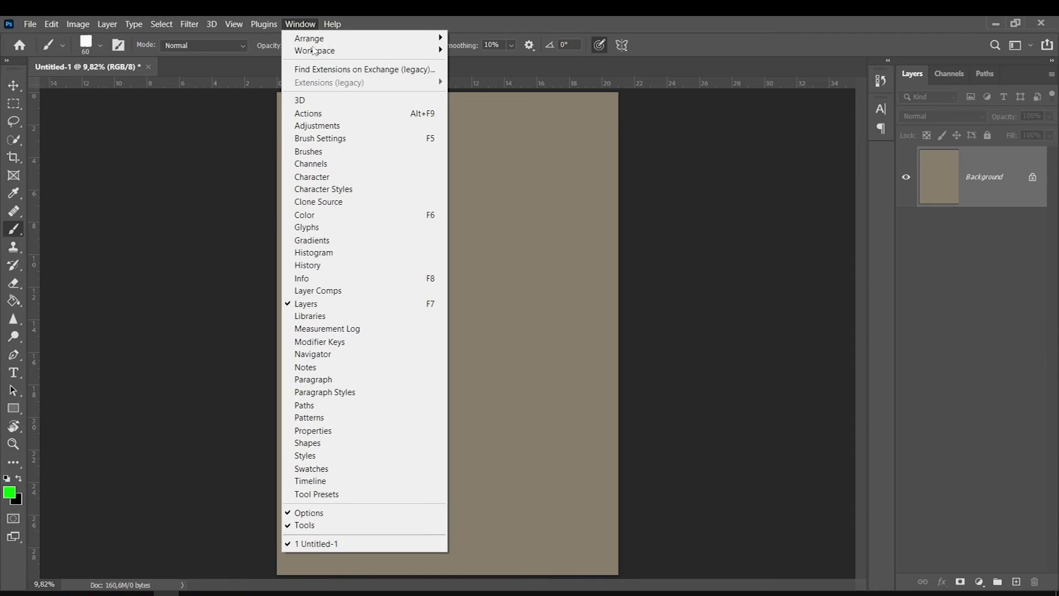
pyautogui.moveTo(331, 54)
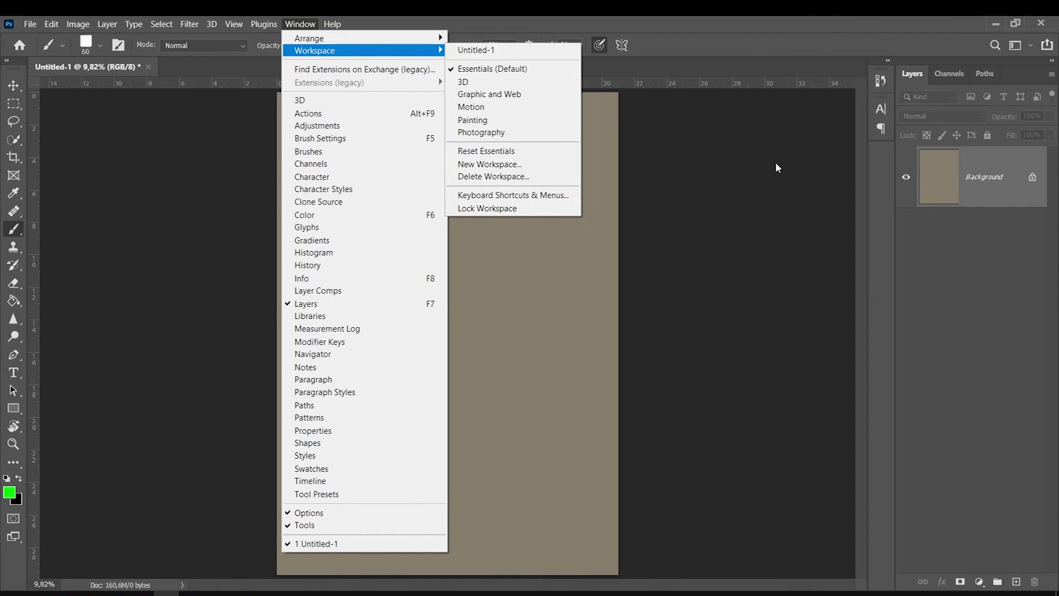
pyautogui.click(1029, 47)
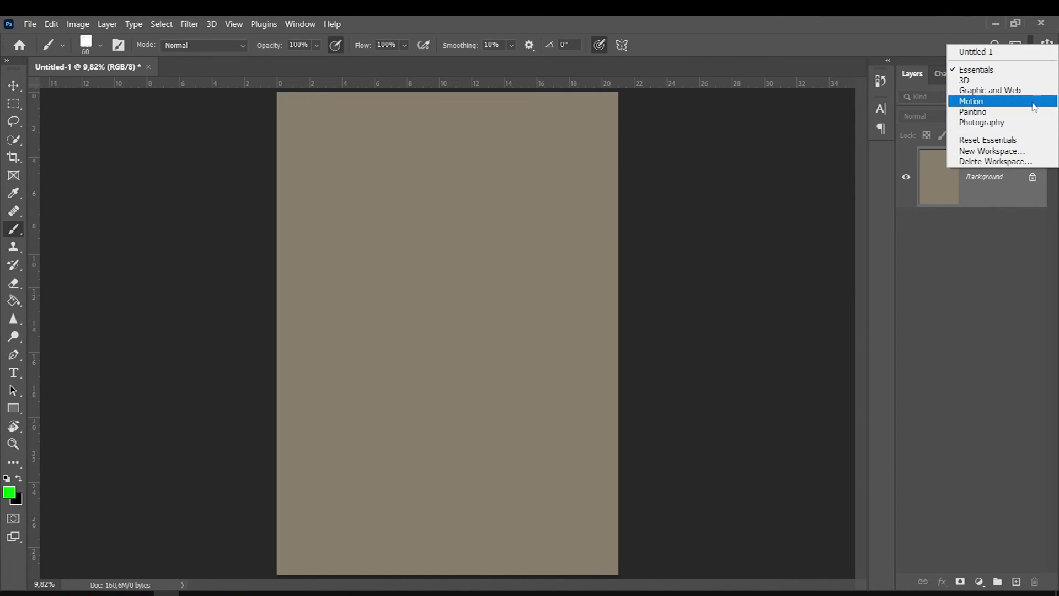
pyautogui.click(1026, 150)
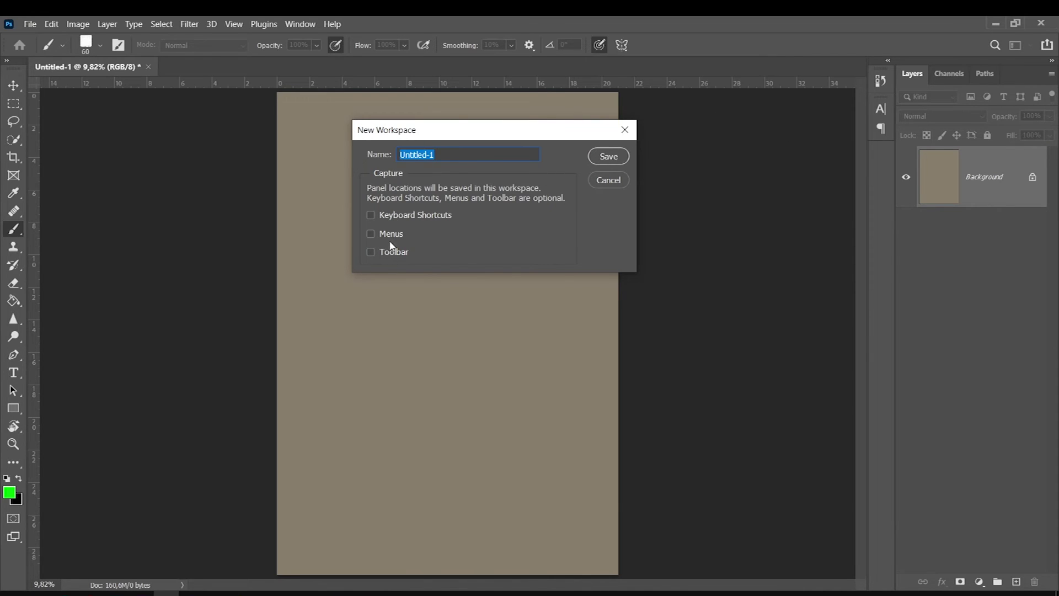
pyautogui.click(609, 181)
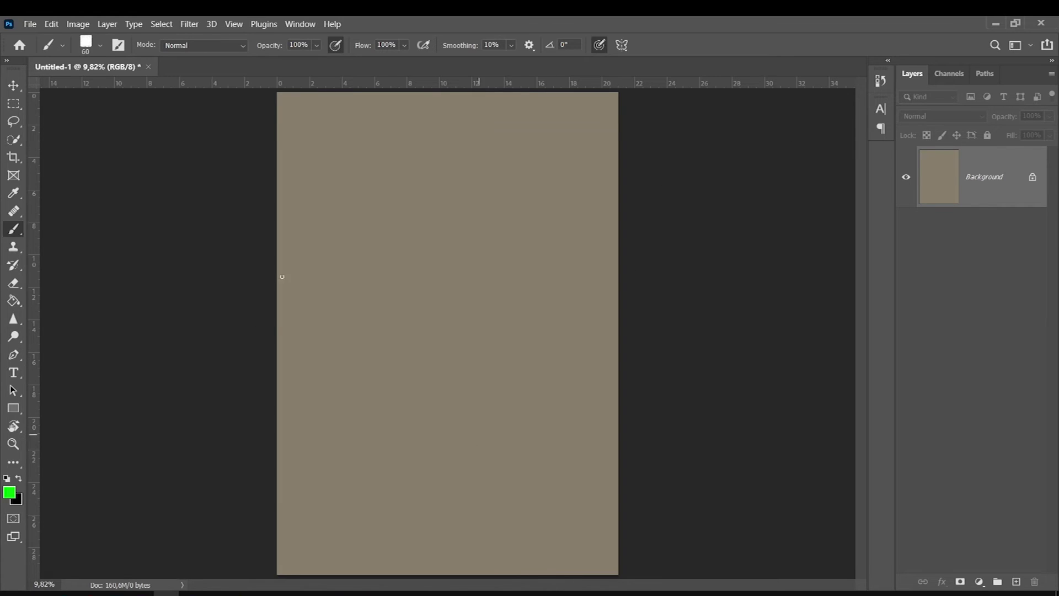
# Switch to the Untitled-1 workspace and remove the Properties, Info and Clone Source panel groups from the collapsed dock.
pyautogui.click(1019, 48)
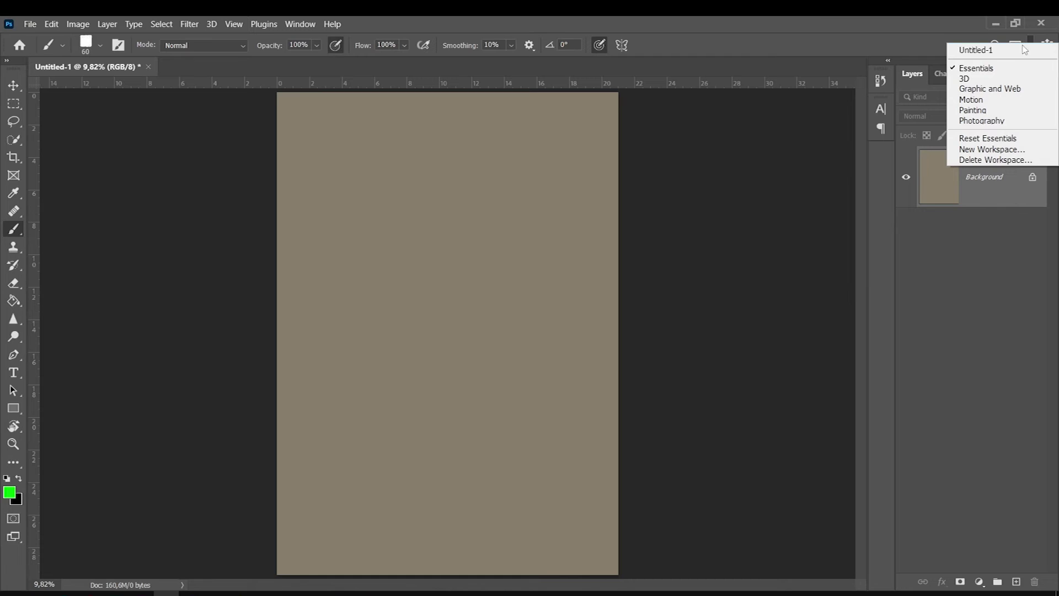
pyautogui.click(986, 50)
pyautogui.click(1019, 46)
pyautogui.click(993, 55)
pyautogui.click(1031, 46)
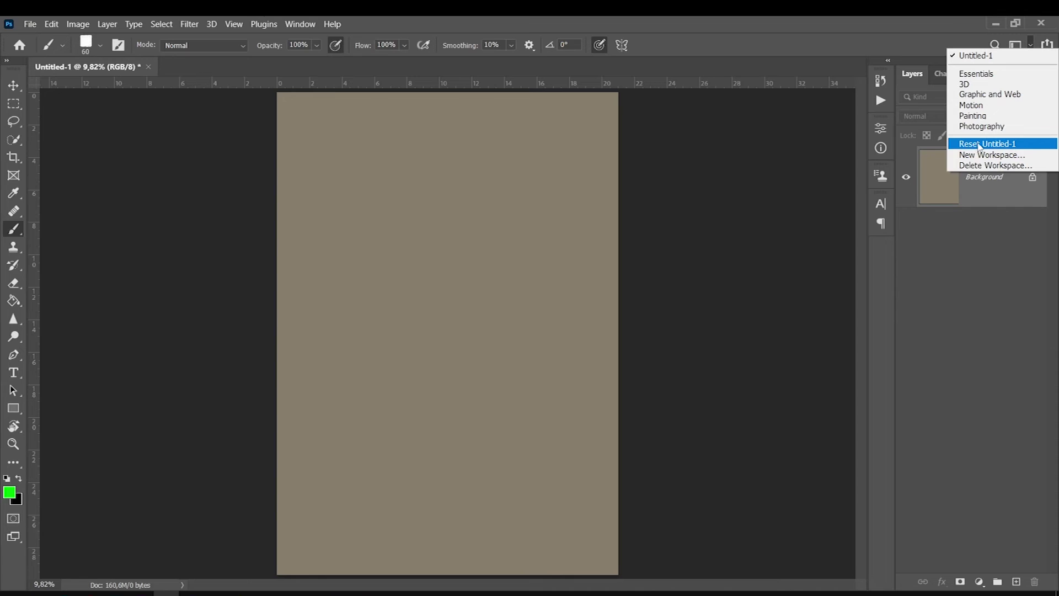
pyautogui.click(975, 241)
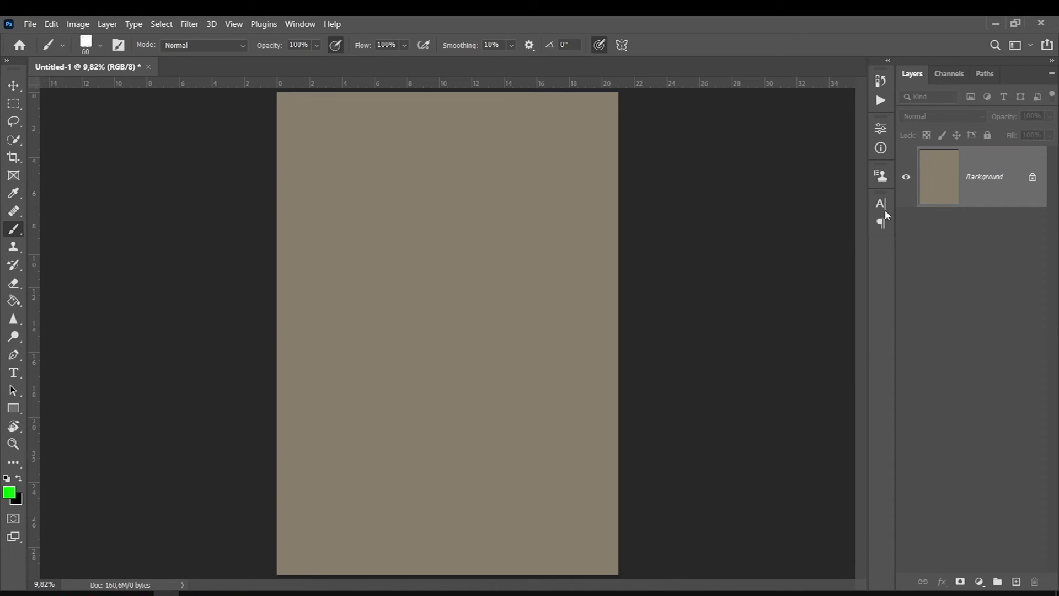
pyautogui.click(881, 148)
pyautogui.click(881, 149)
# Open the General preferences and review the Use Legacy "New Document" Interface and Use Legacy Free Transform options.
pyautogui.click(34, 24)
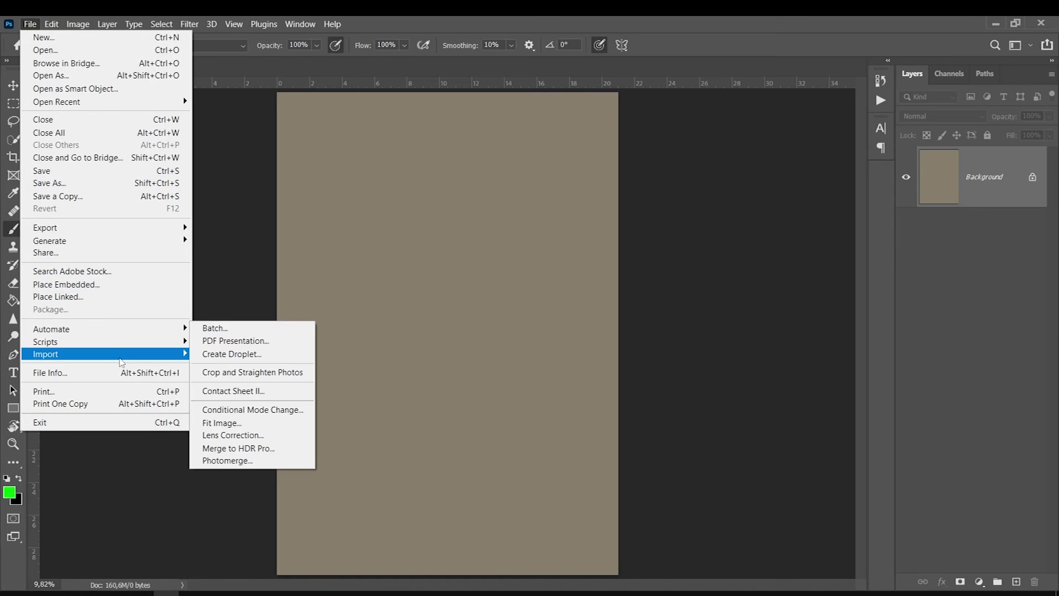
pyautogui.moveTo(51, 24)
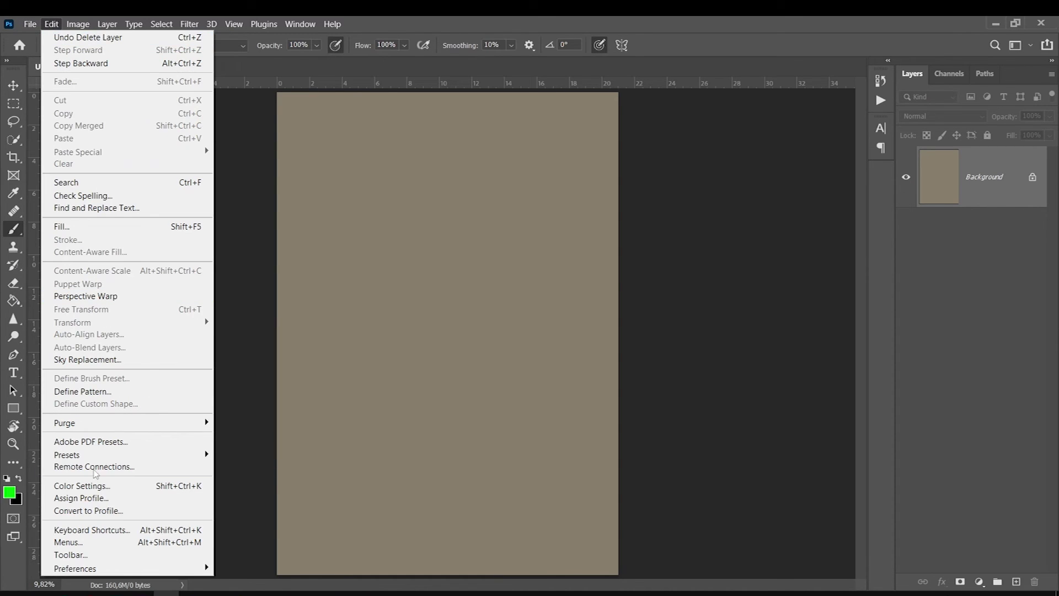
pyautogui.moveTo(83, 568)
pyautogui.click(305, 327)
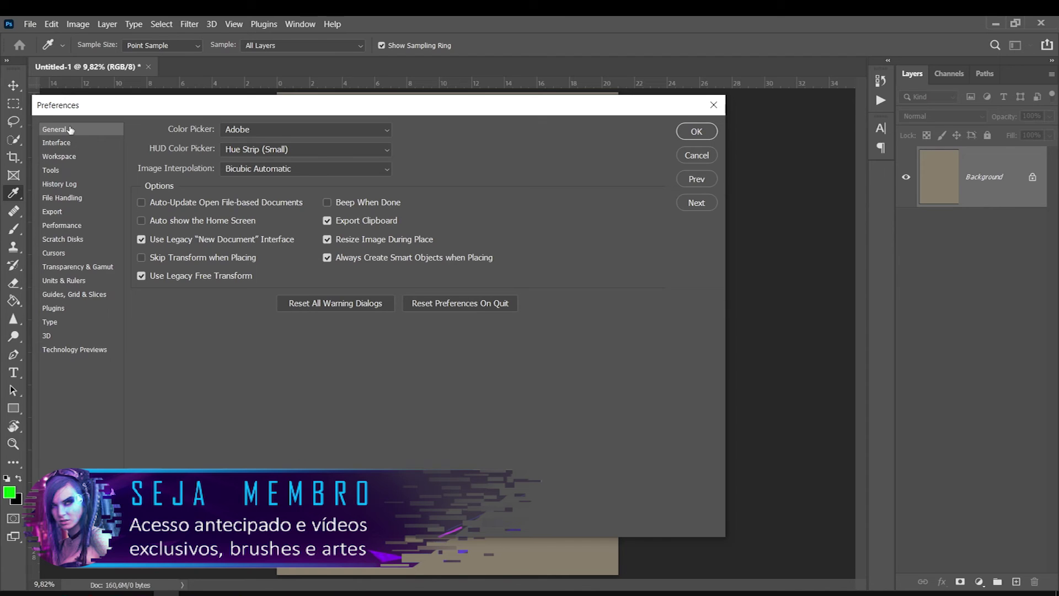
pyautogui.moveTo(246, 106); pyautogui.dragTo(280, 95)
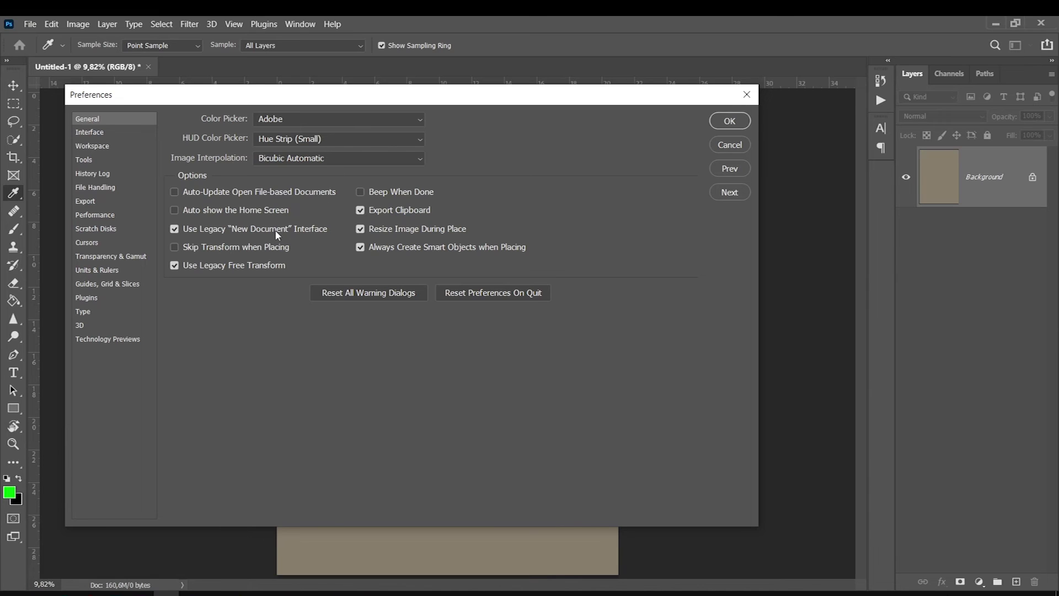
pyautogui.moveTo(688, 99); pyautogui.dragTo(746, 96)
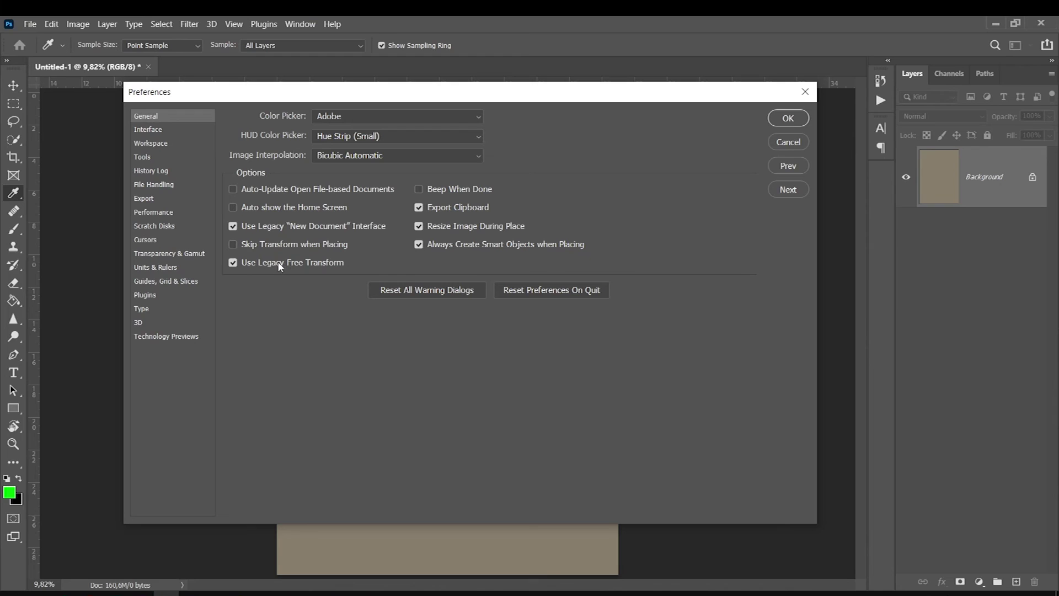
# Review the Interface preferences, including UI Font Size, and look through the Workspace, Tools, History Log and Export preferences.
pyautogui.click(159, 130)
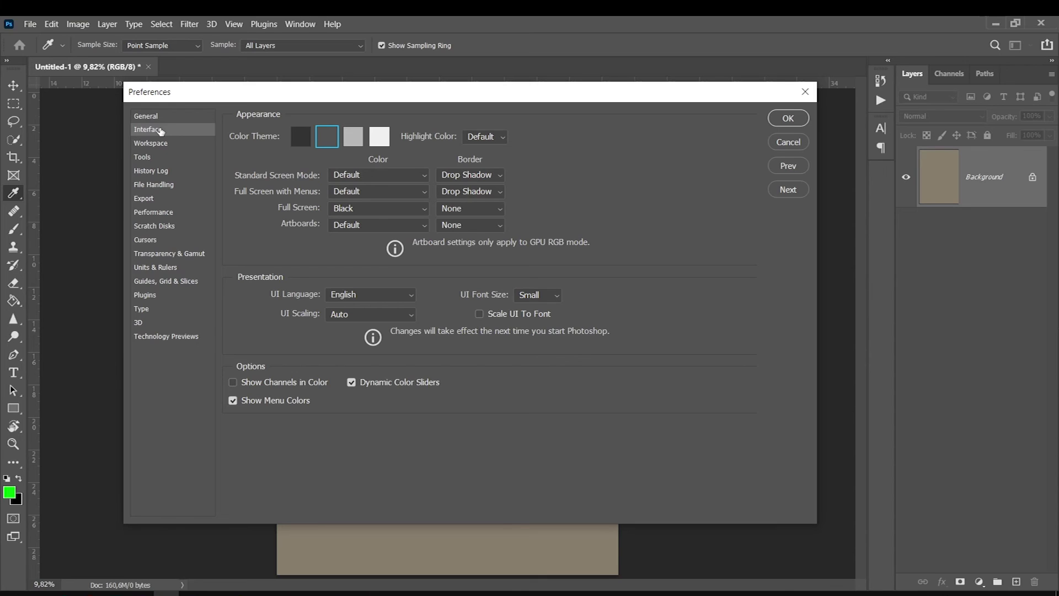
pyautogui.click(554, 292)
pyautogui.click(652, 285)
pyautogui.click(150, 143)
pyautogui.click(145, 157)
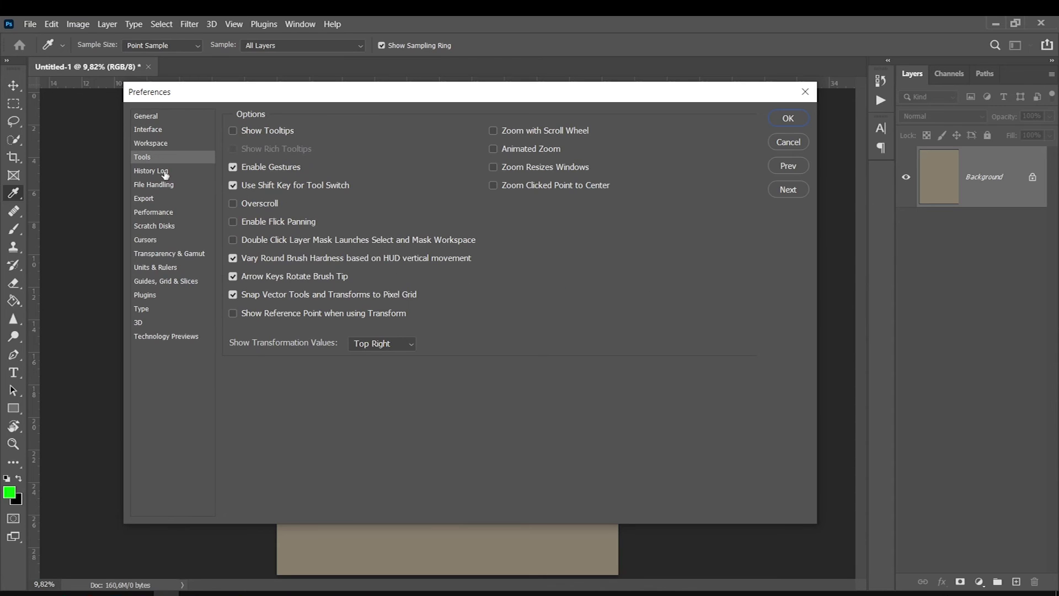
pyautogui.click(165, 172)
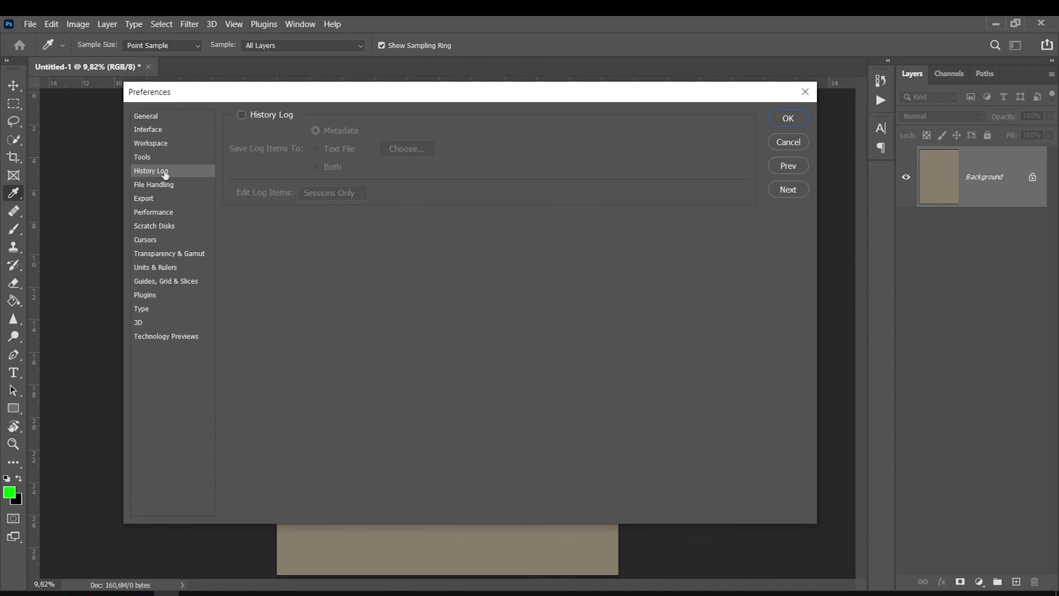
pyautogui.click(166, 198)
pyautogui.click(177, 213)
pyautogui.click(177, 203)
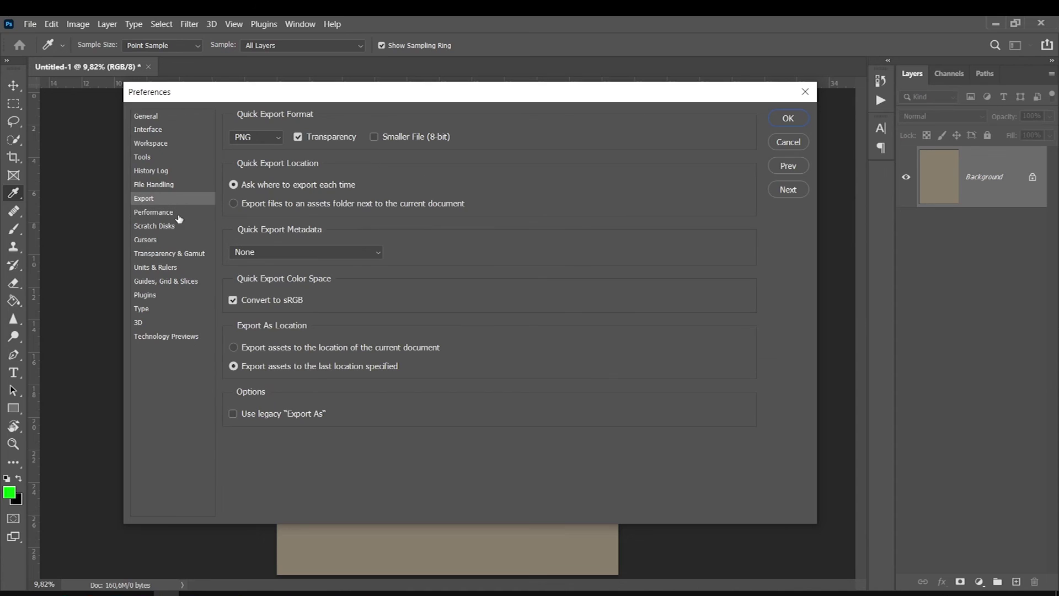
# Examine the memory, graphics processor, History States and cache preferences plus Scratch Disks, and close Preferences without changing anything.
pyautogui.click(165, 213)
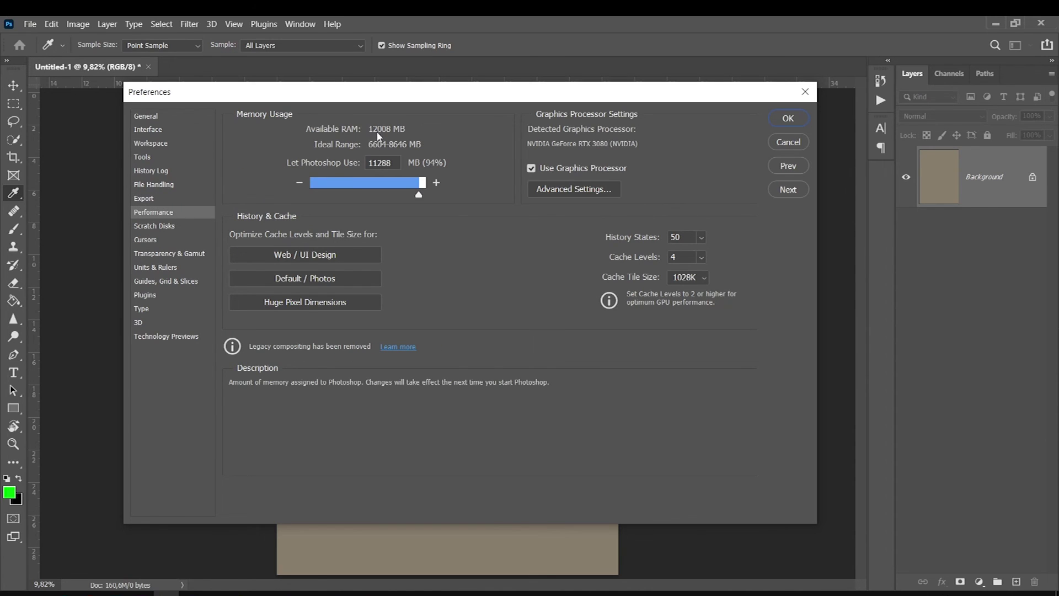
pyautogui.click(343, 170)
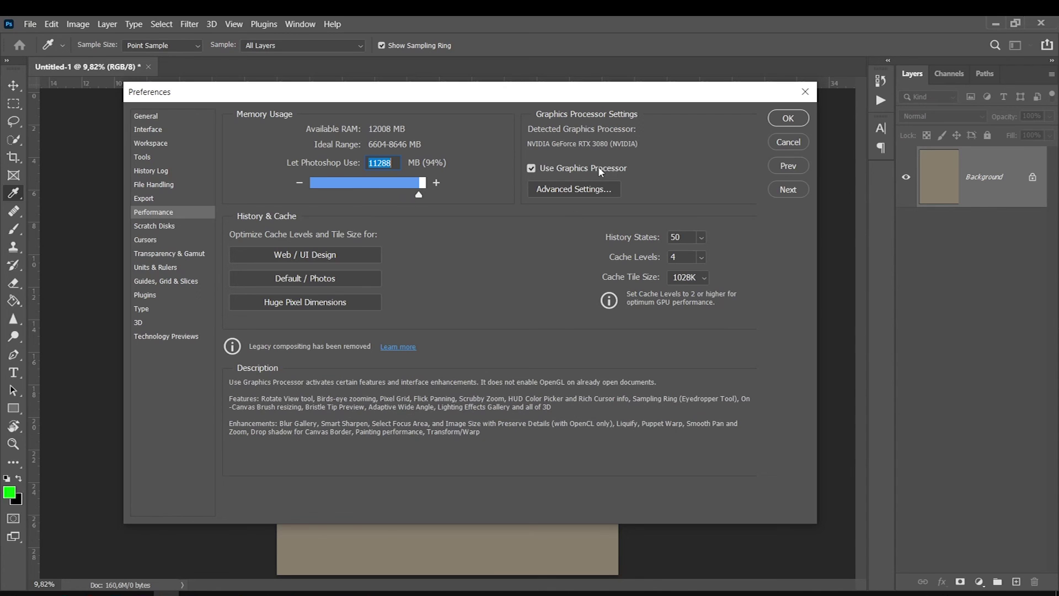
pyautogui.click(687, 238)
pyautogui.click(684, 256)
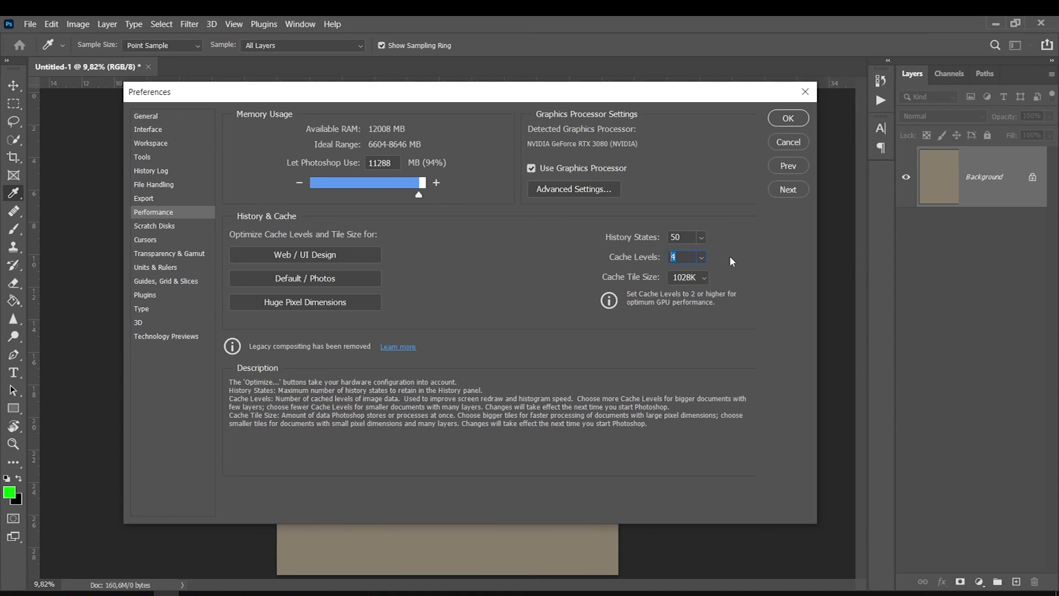
pyautogui.click(702, 238)
pyautogui.click(711, 228)
pyautogui.click(678, 237)
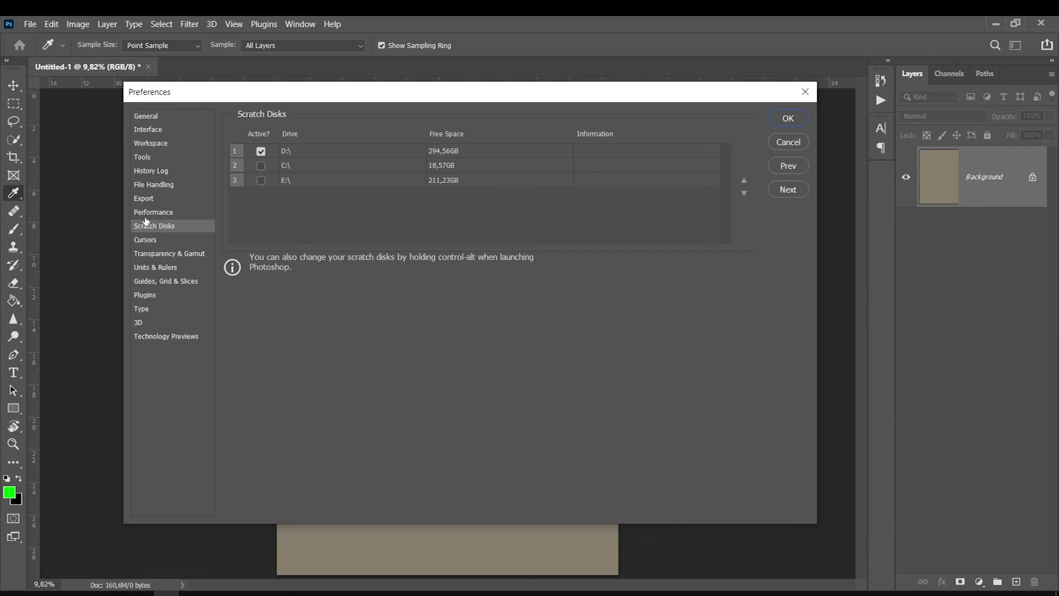
pyautogui.click(181, 253)
pyautogui.click(805, 91)
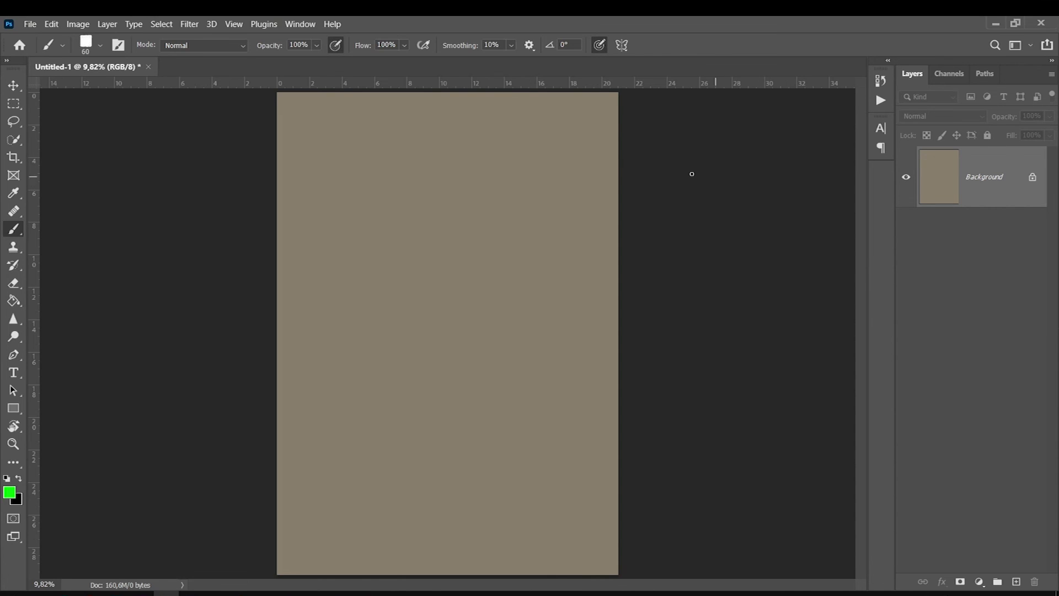
pyautogui.click(1029, 45)
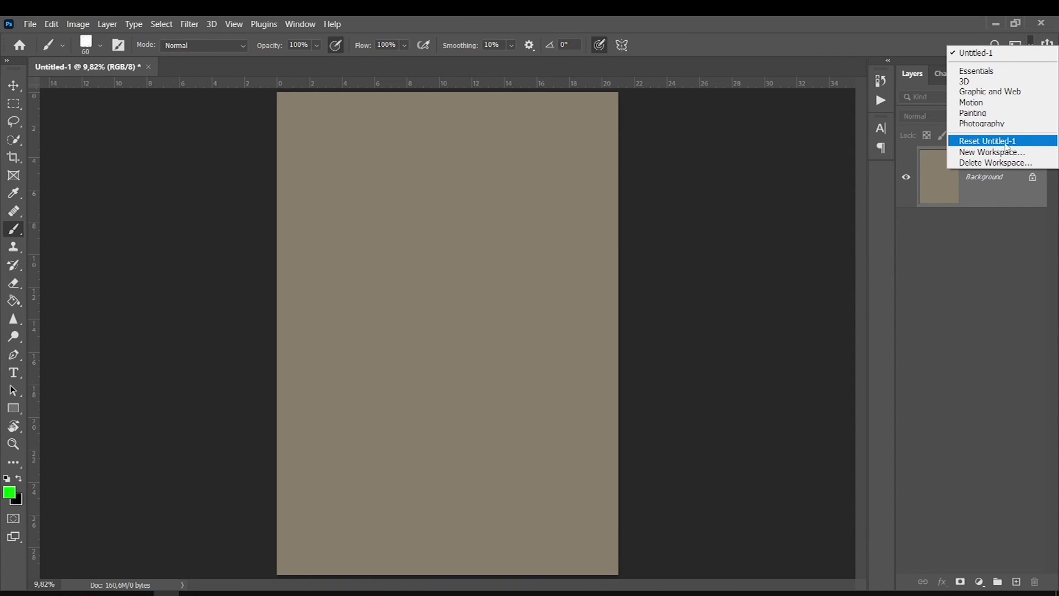
pyautogui.click(995, 227)
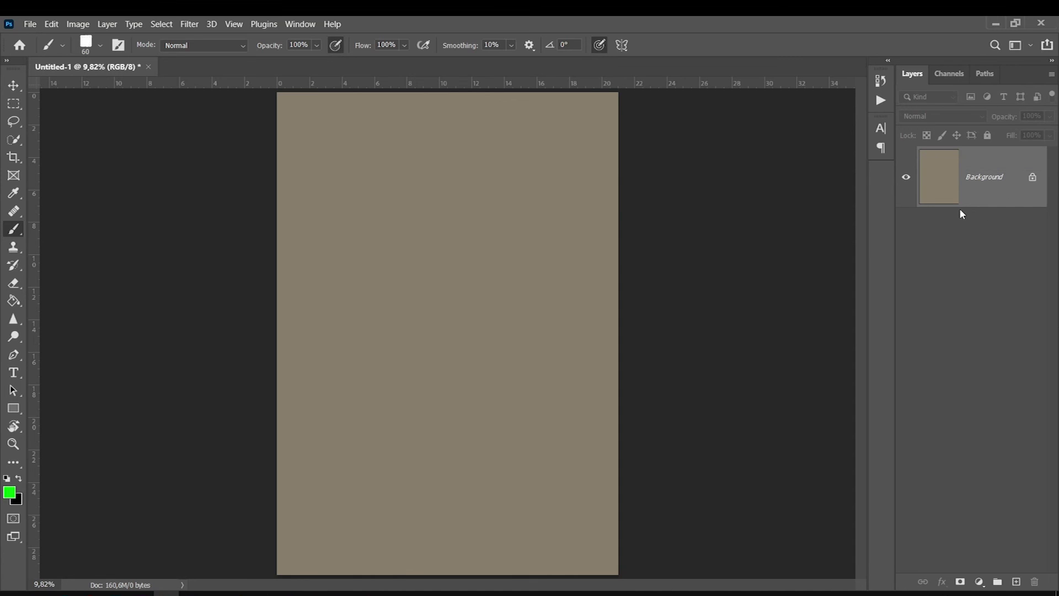